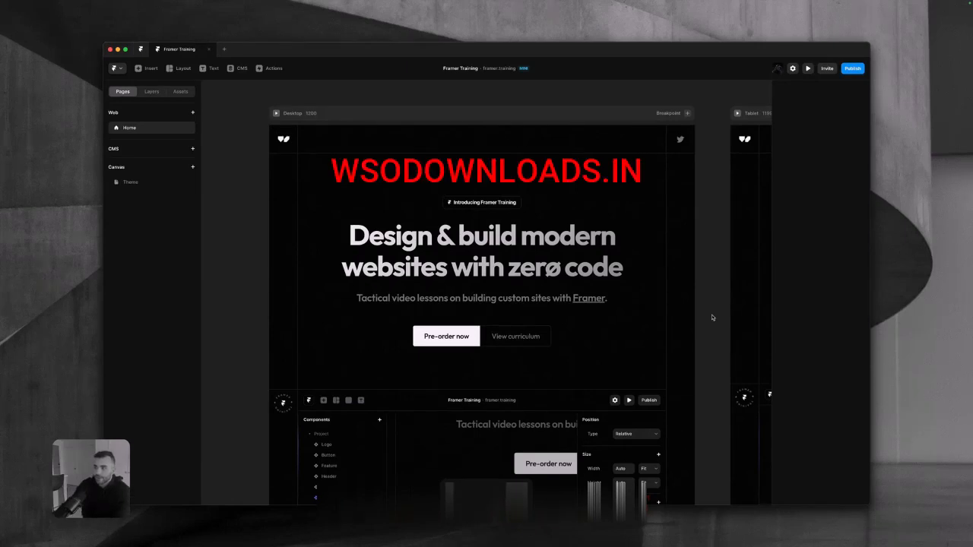
Look through the Home page's desktop design from the hero section to the teacher introduction and back up
scroll(713, 318, down, 5)
scroll(712, 317, down, 10)
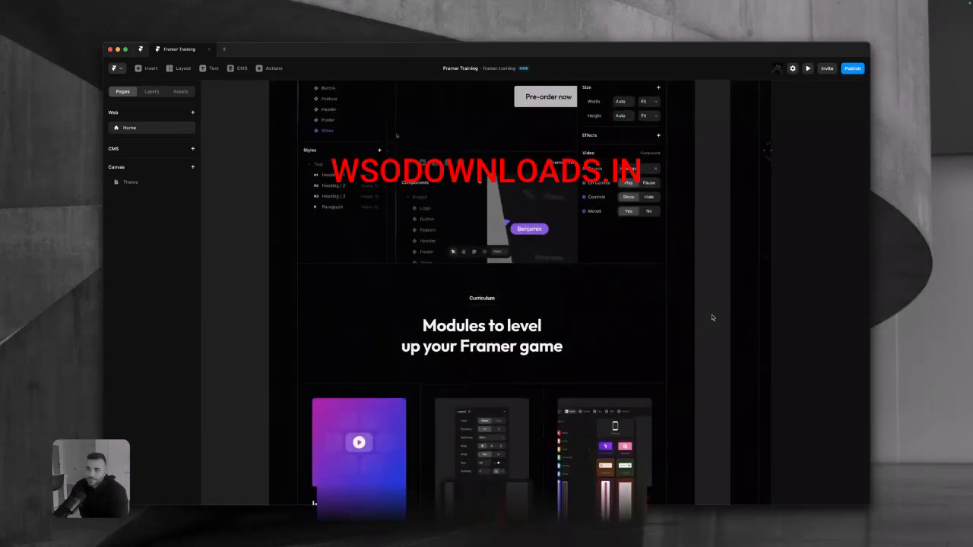
scroll(712, 318, down, 6)
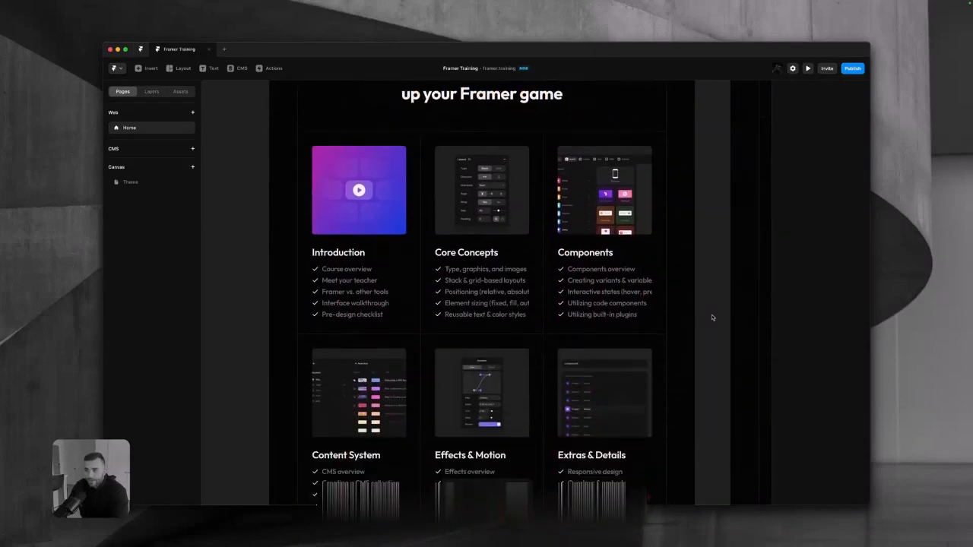
scroll(713, 318, down, 7)
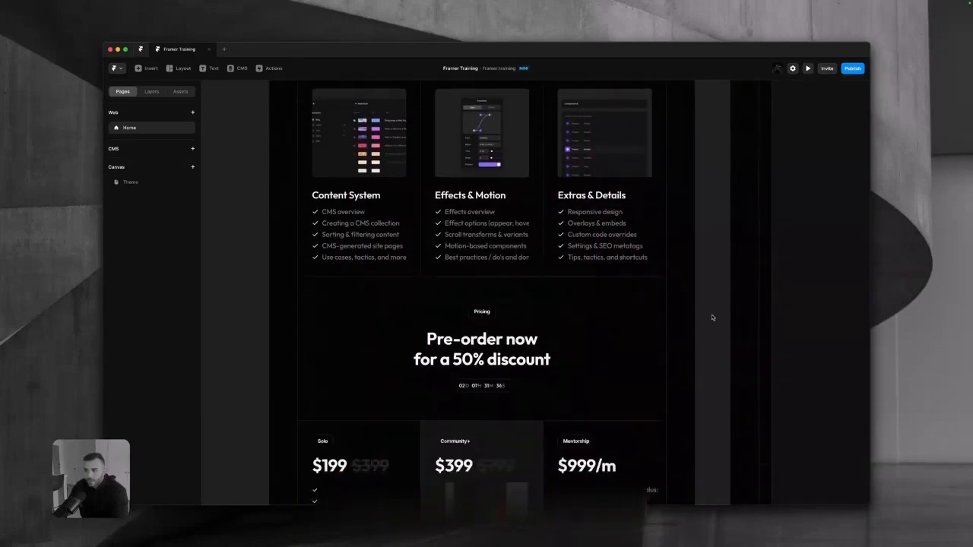
scroll(712, 318, down, 8)
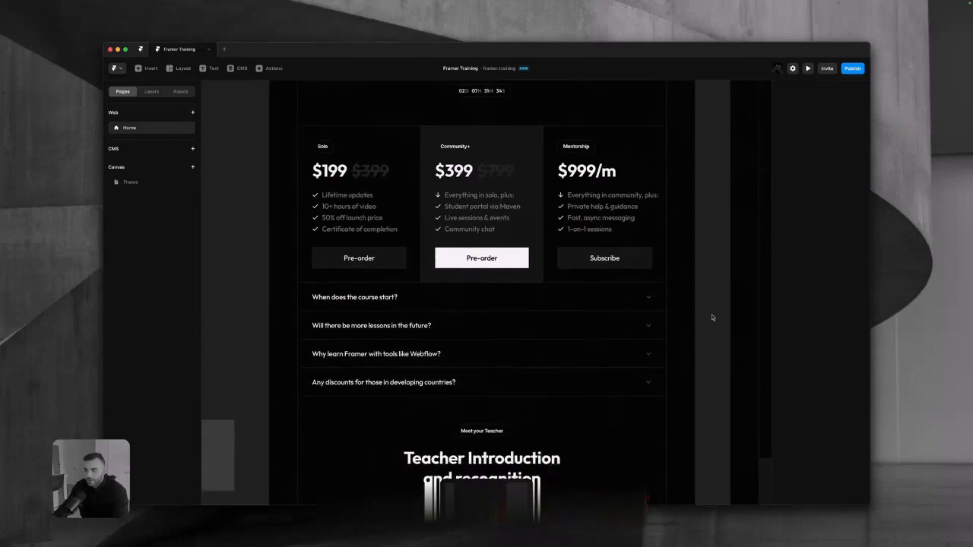
scroll(712, 318, down, 3)
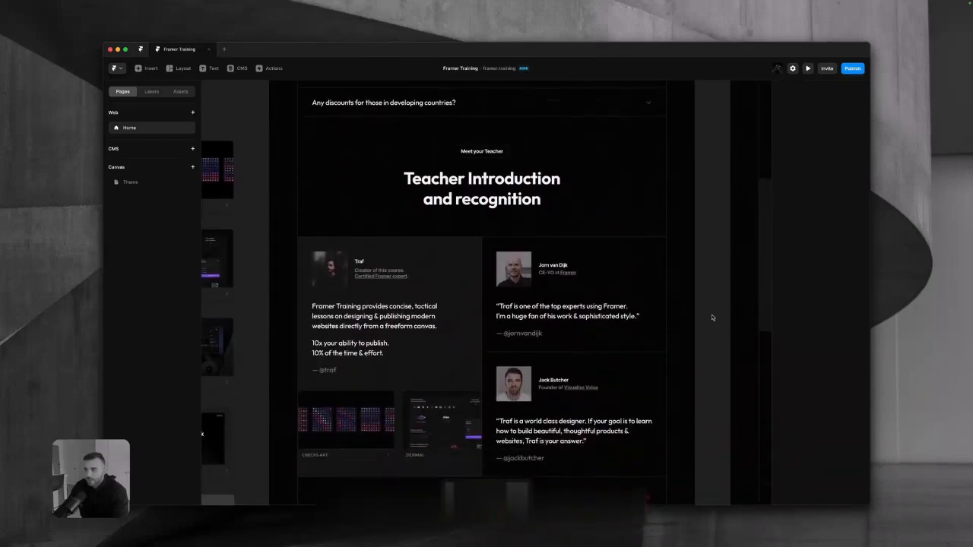
scroll(713, 318, up, 6)
scroll(713, 318, up, 8)
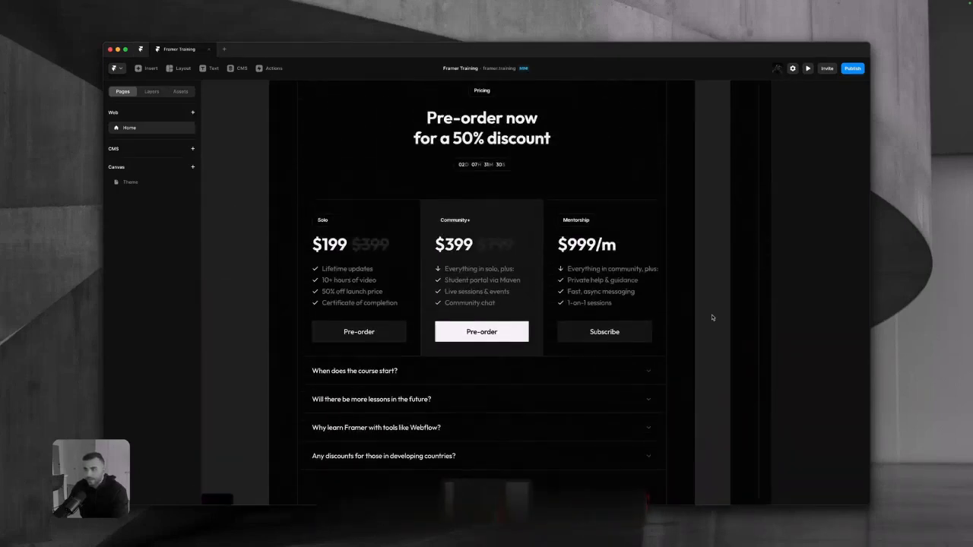
scroll(713, 318, up, 8)
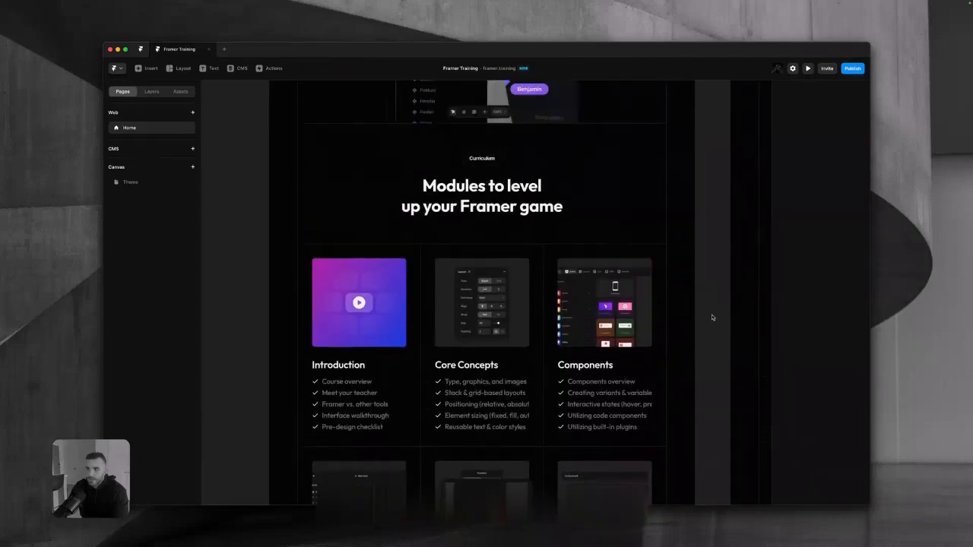
scroll(712, 318, up, 4)
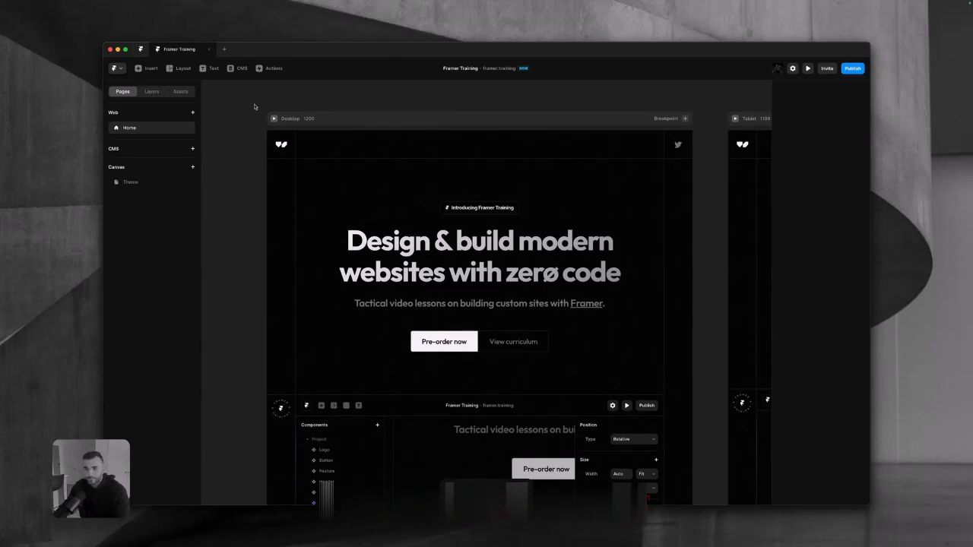
View the recent projects overview and return to the Framer Training project
click(141, 51)
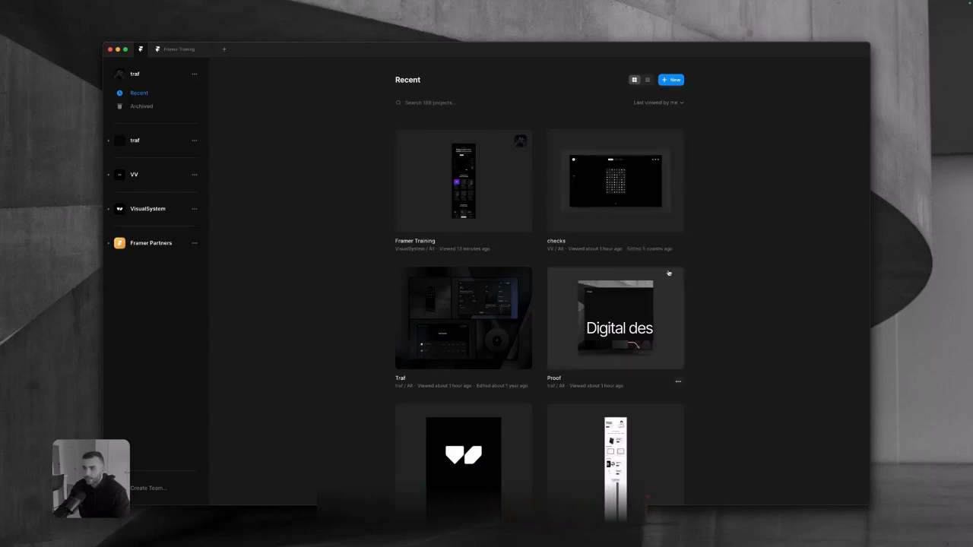
click(175, 50)
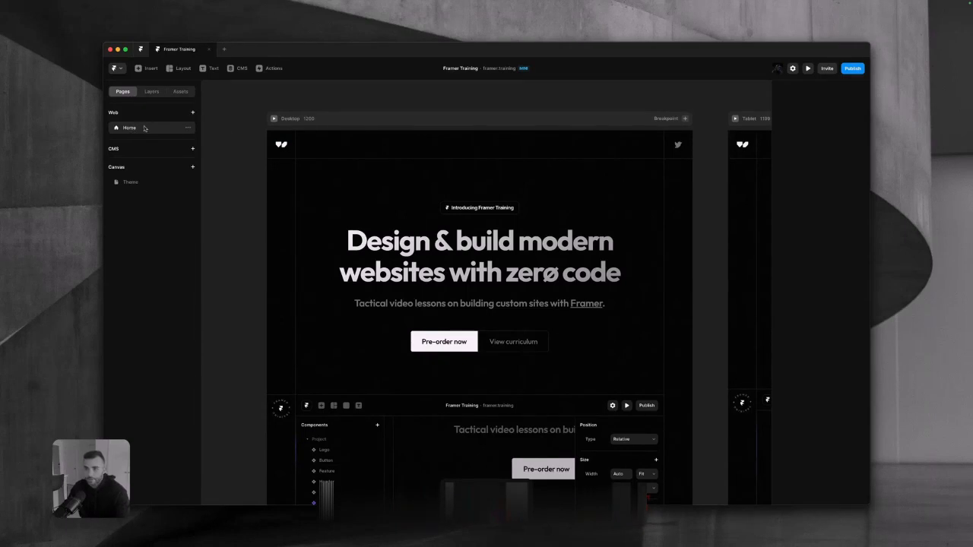
Add a new web page with the path /hello
click(192, 114)
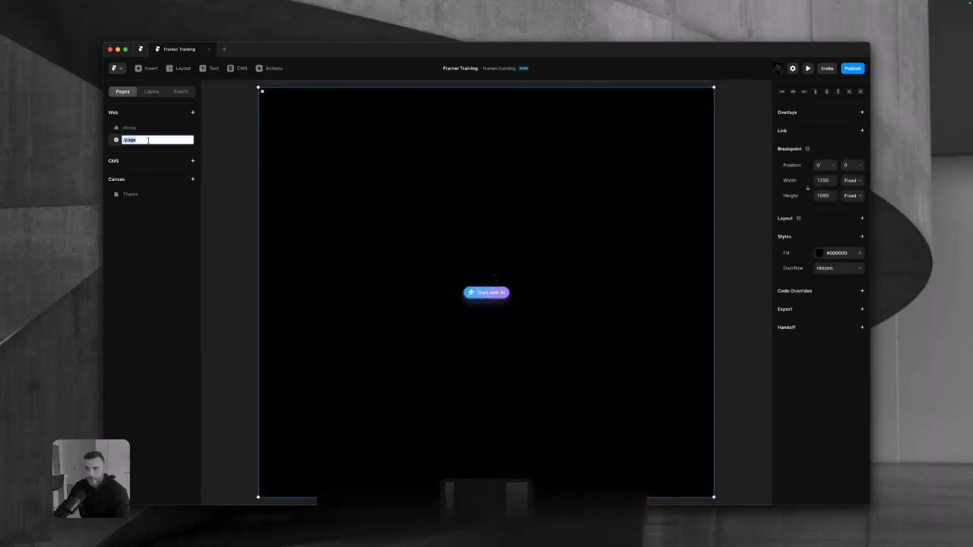
text(hello)
key(Return)
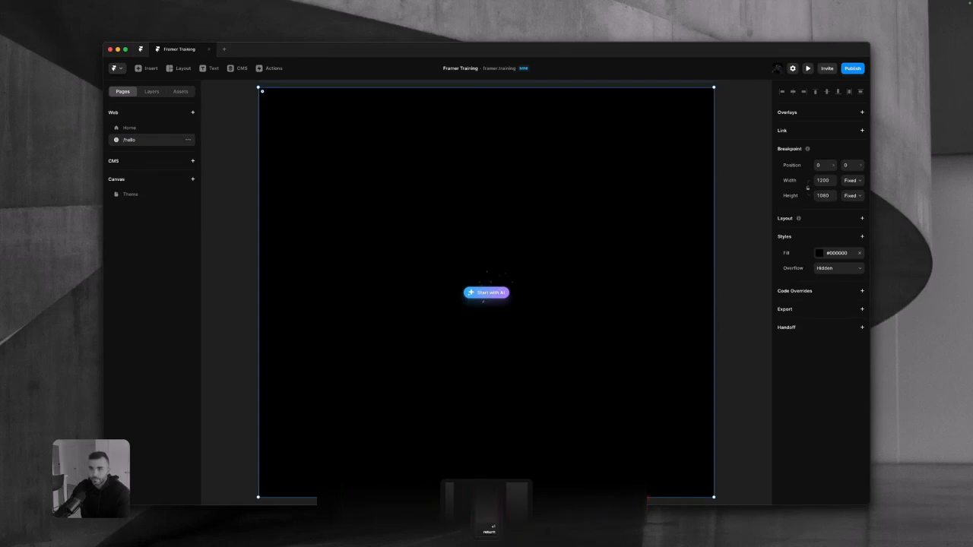
click(213, 172)
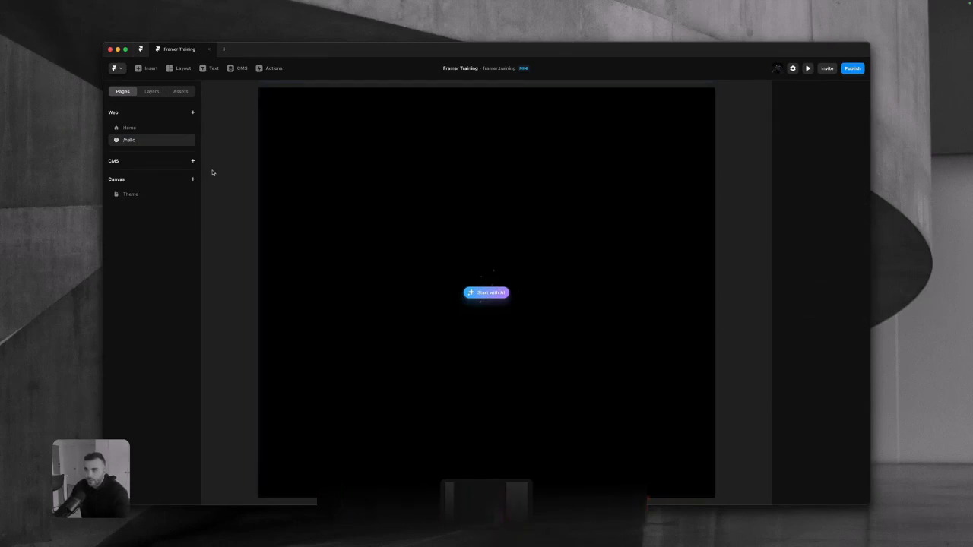
Open and dismiss the AI page prompt, and draw a white frame about 300 px wide near the centre of the /hello page
click(487, 298)
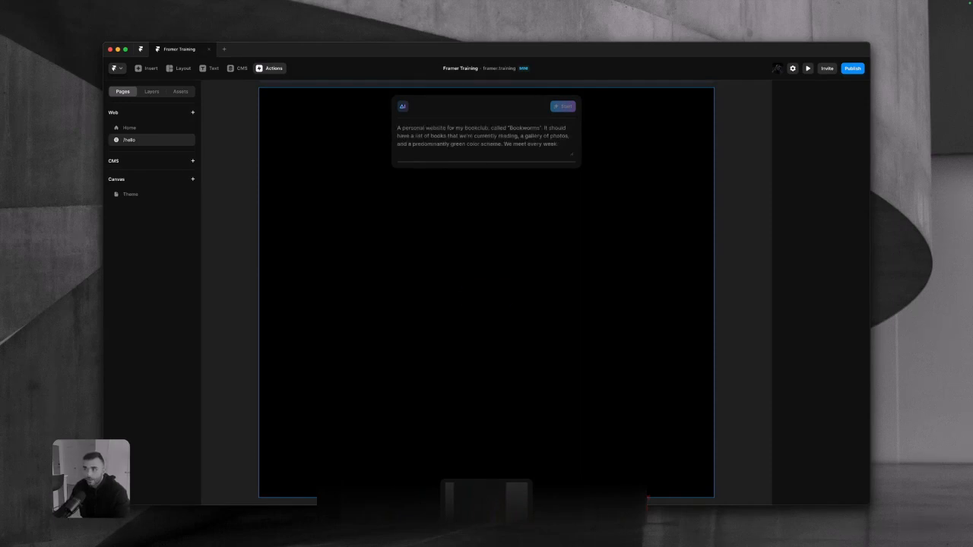
key(Escape)
key(f)
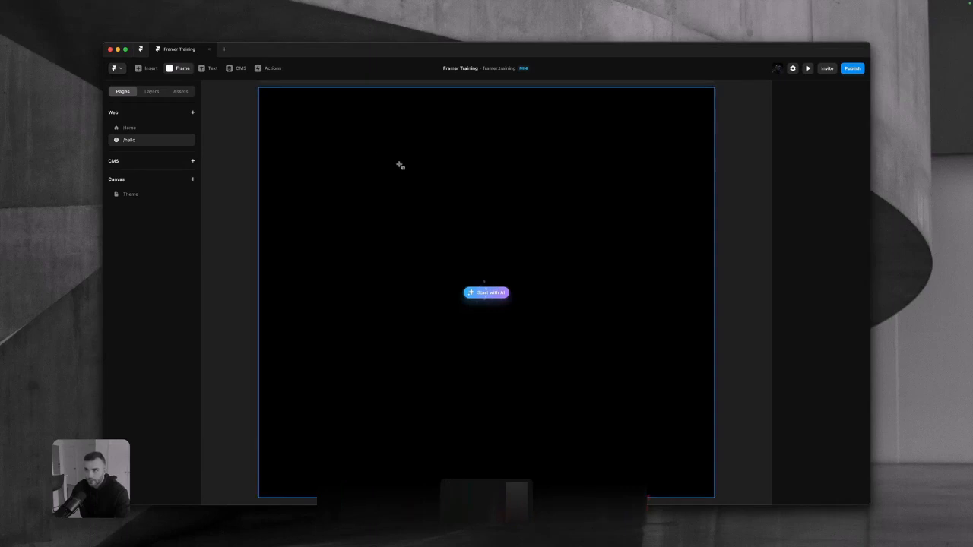
drag(444, 189, 567, 285)
drag(515, 248, 504, 278)
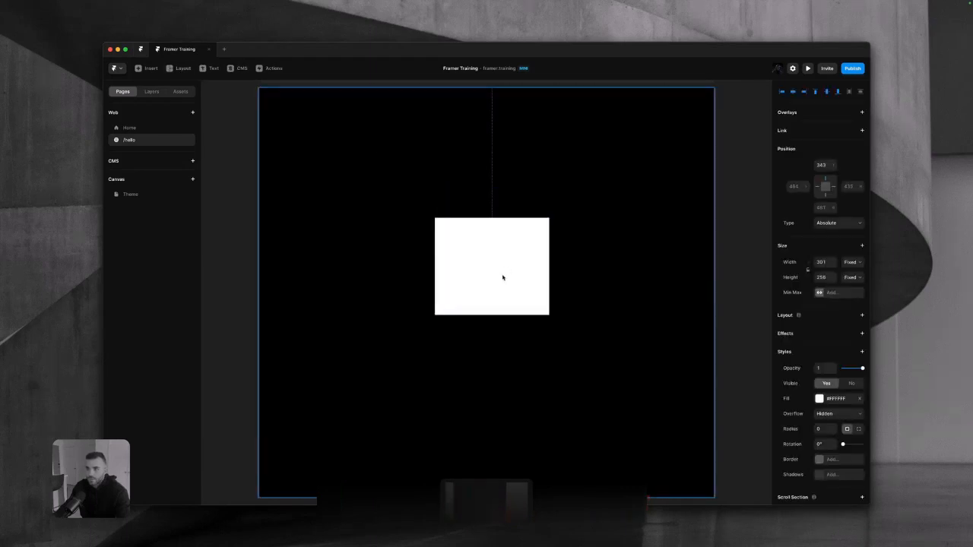
click(227, 176)
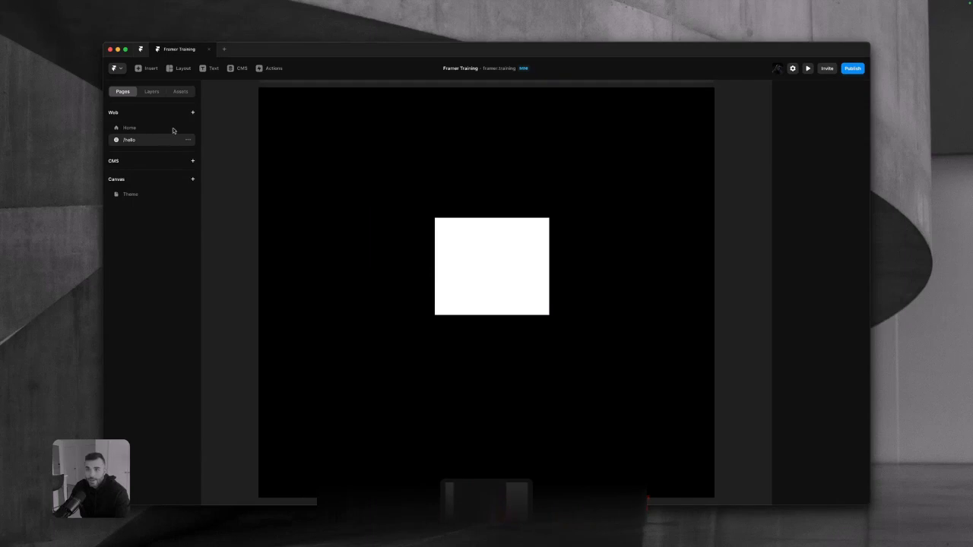
Add another web page nested under hello, with the path /hello/one
click(193, 113)
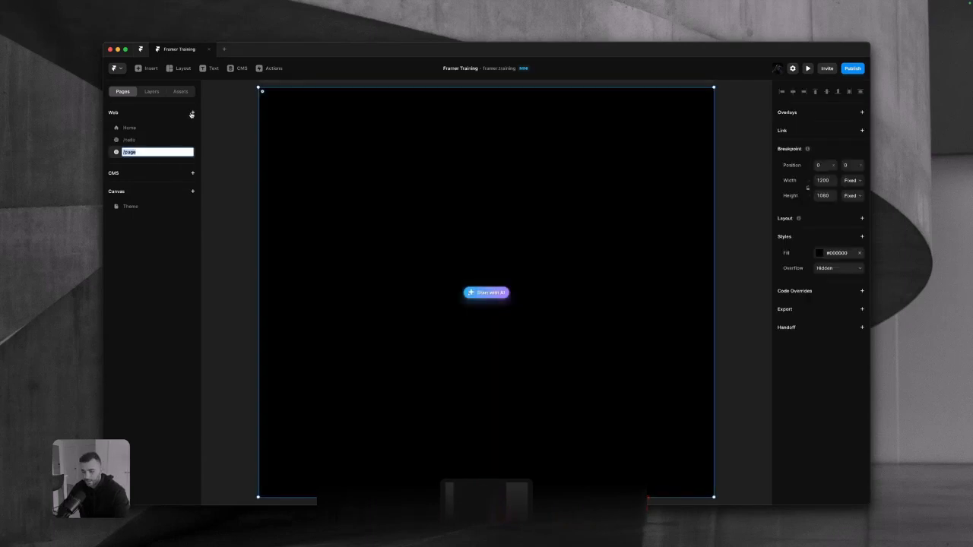
key(Right)
key(alt+shift+Left)
text(hhel)
key(BackSpace)
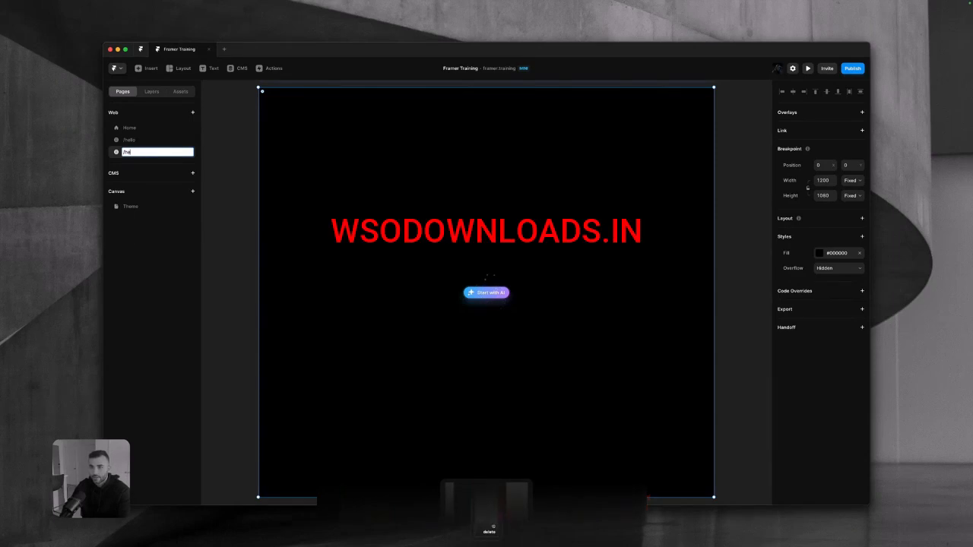
text(lo/one)
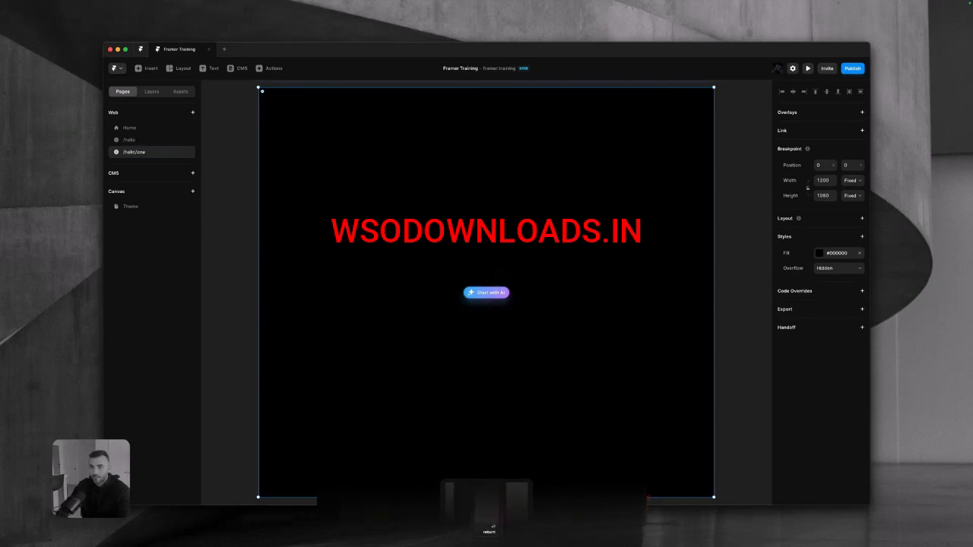
key(Return)
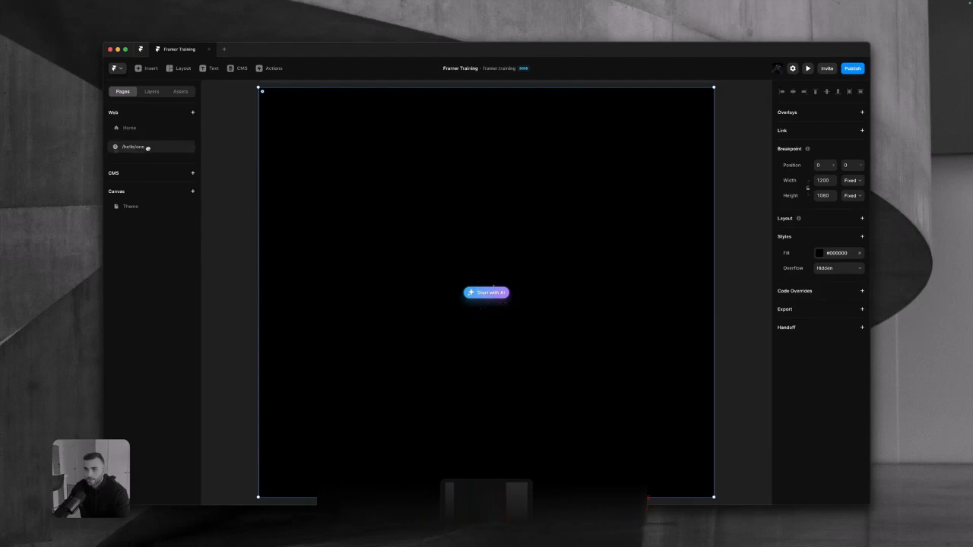
Delete the /hello/one and /hello pages from the project
click(188, 152)
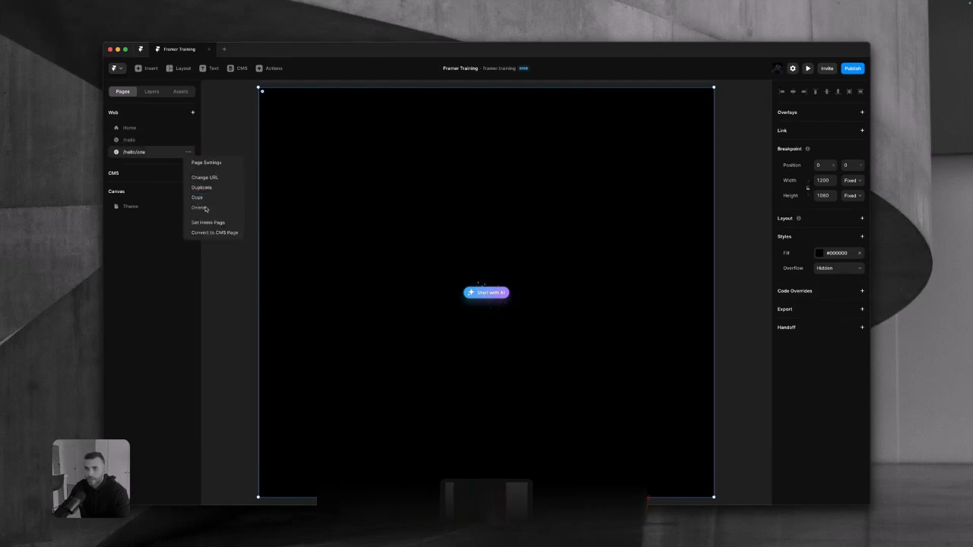
click(199, 207)
click(187, 139)
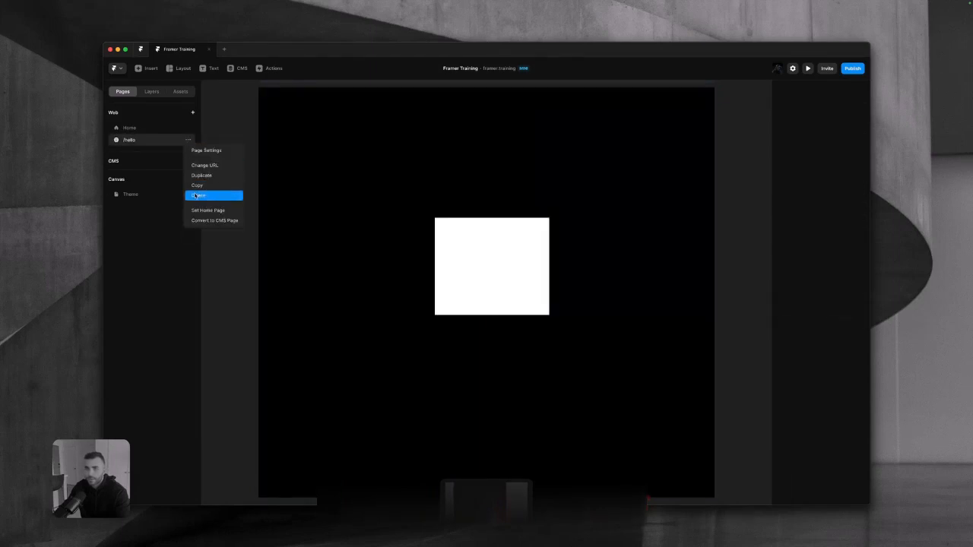
click(197, 196)
click(507, 293)
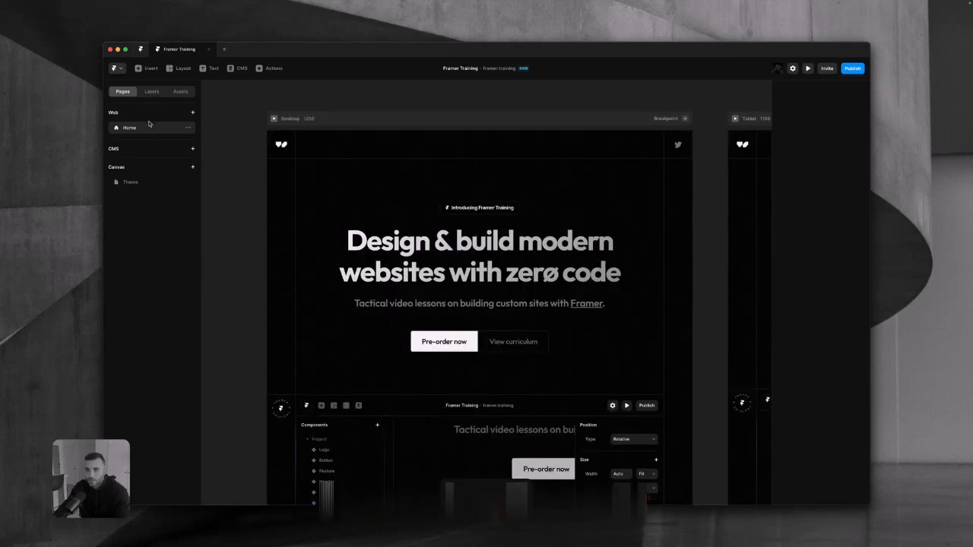
Show the Home page's layers, inspect the Desktop breakpoint's properties, and compare the Desktop, Tablet and Phone layouts side by side
click(152, 92)
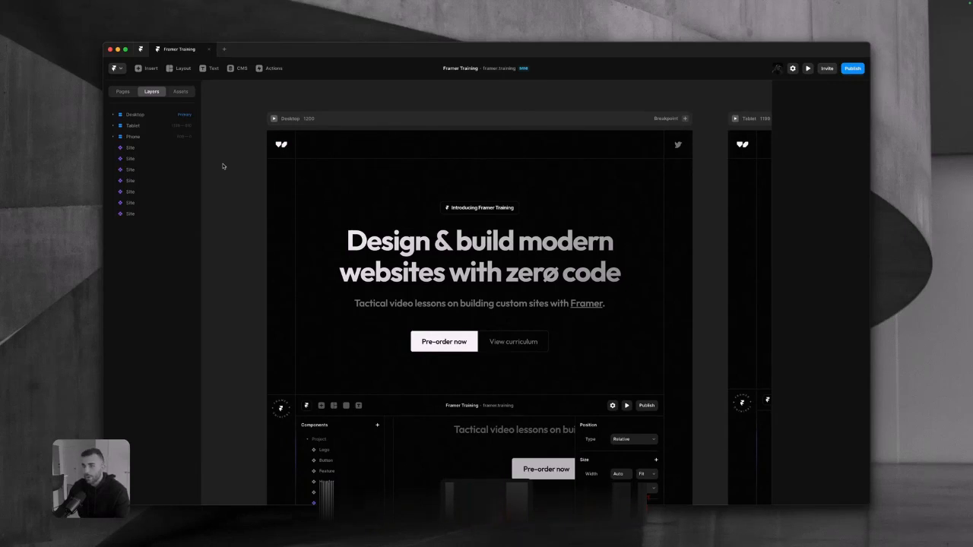
click(146, 117)
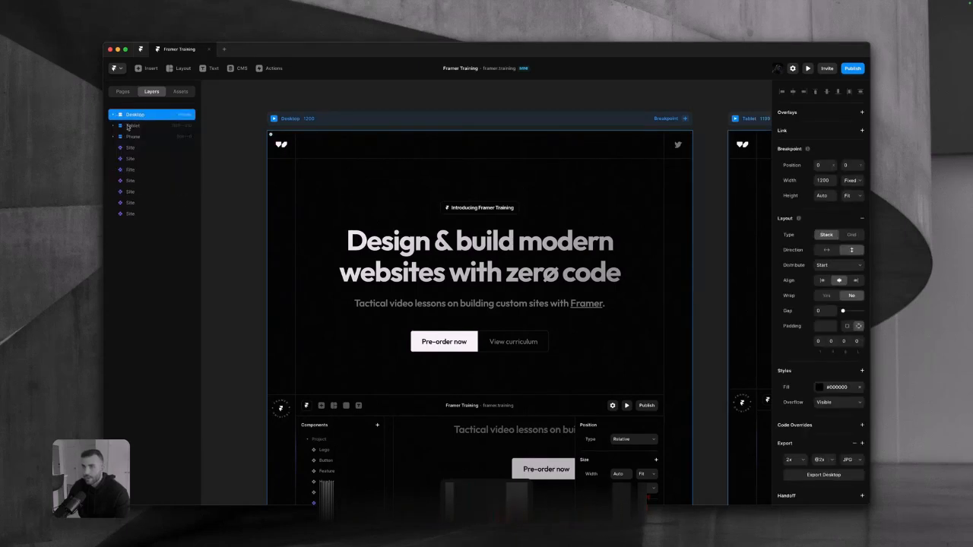
ctrl+scroll(316, 172, down, 5)
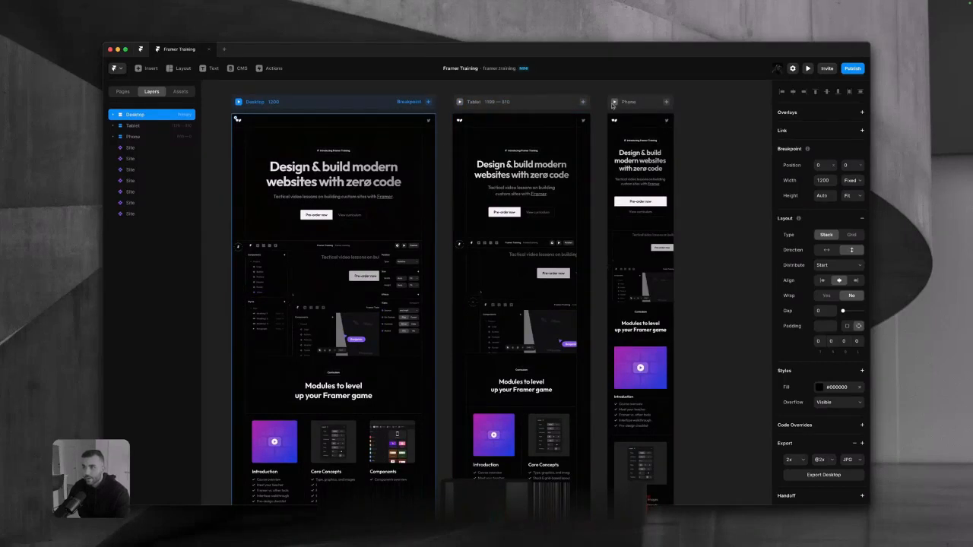
click(695, 140)
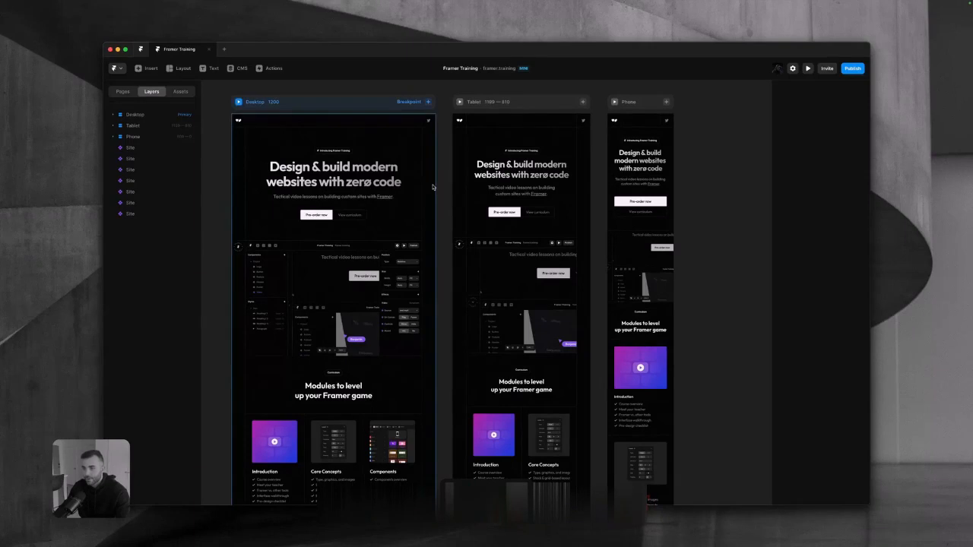
scroll(432, 187, down, 5)
scroll(435, 186, up, 5)
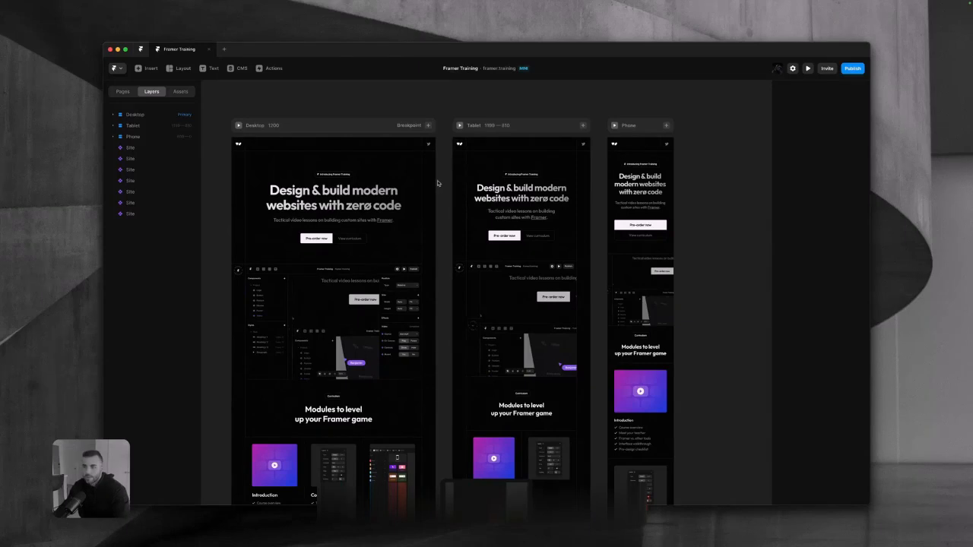
Show the project's assets and collapse the Project components group and the Text, Links and Colors style groups
click(179, 91)
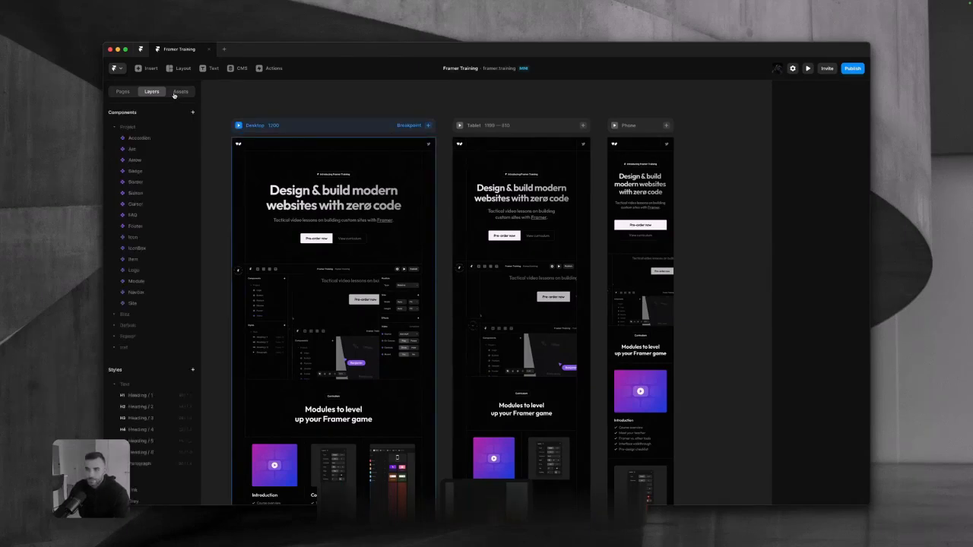
click(144, 131)
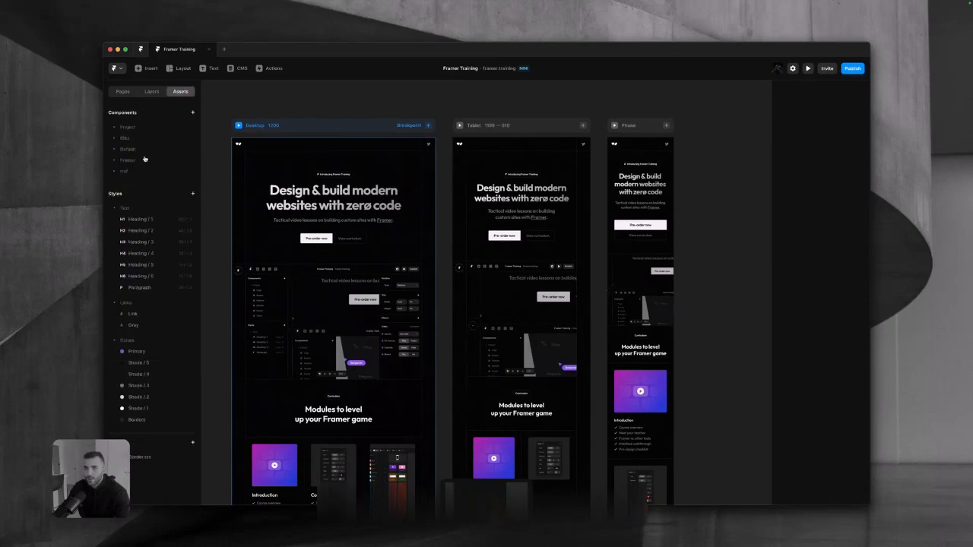
click(134, 210)
click(137, 221)
click(137, 233)
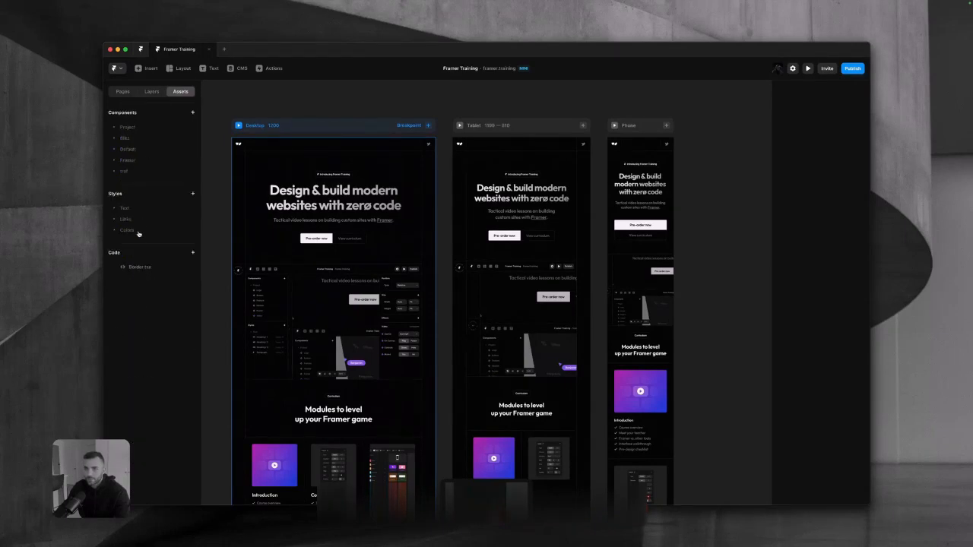
Place the Arc project component on the empty canvas beside the Phone breakpoint and delete it again
click(137, 129)
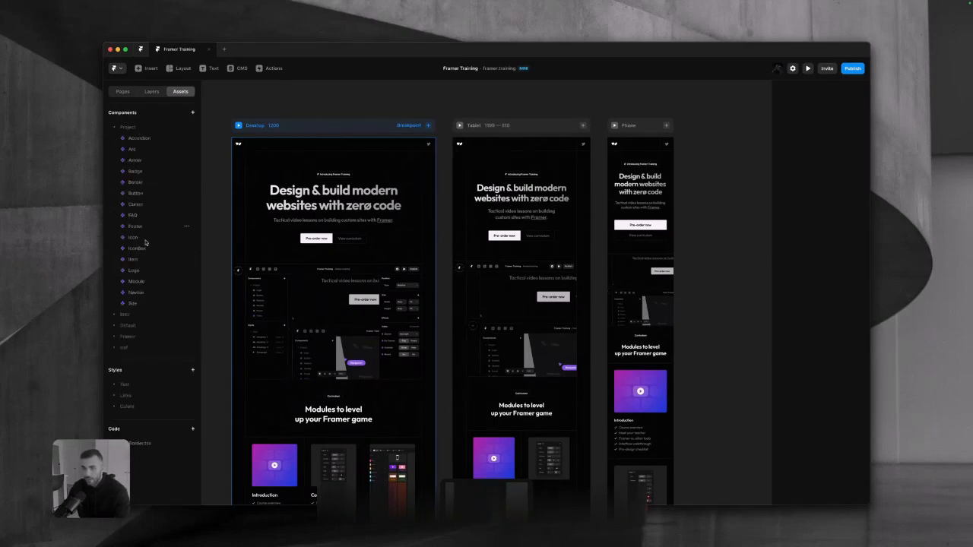
drag(134, 150, 725, 197)
key(Delete)
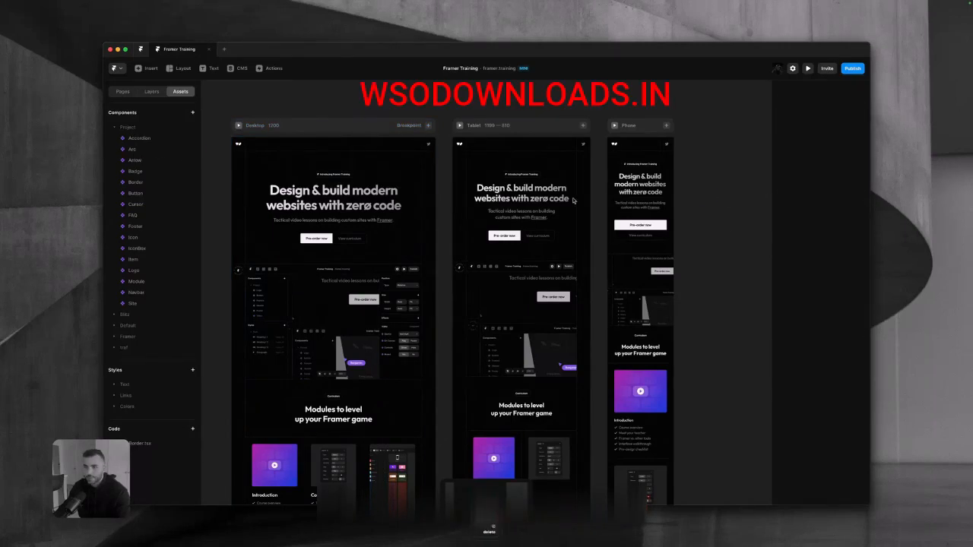
click(149, 128)
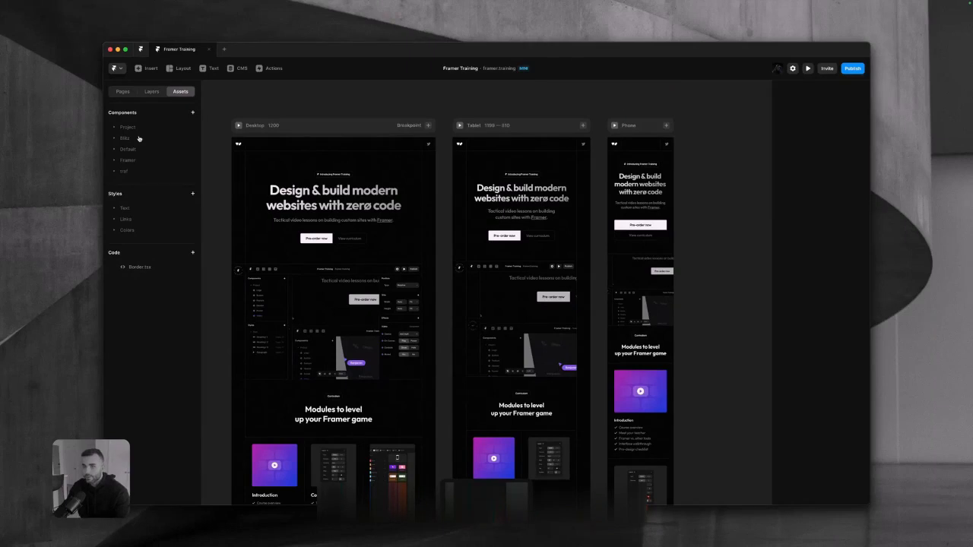
Look through the component group directly below Project in the assets and collapse it again
click(138, 138)
scroll(293, 178, left, 5)
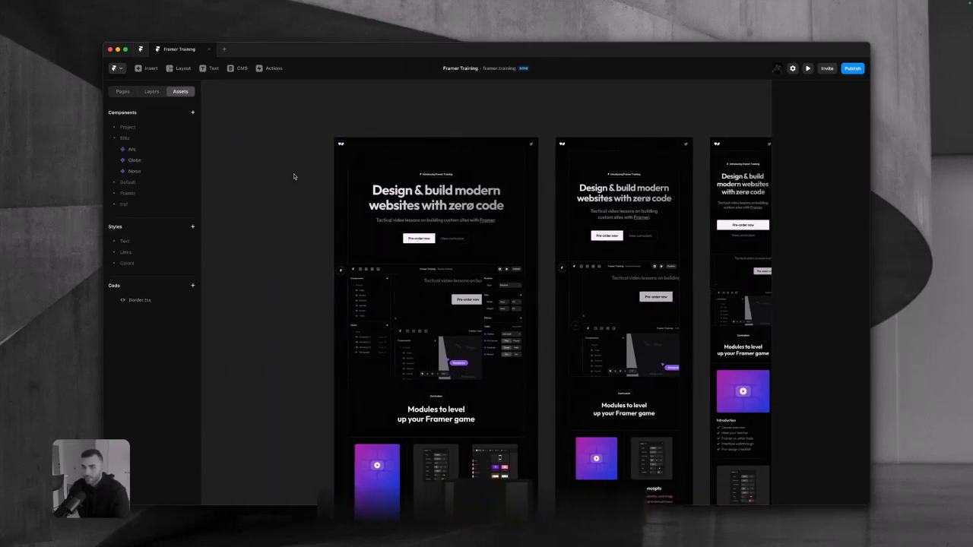
click(142, 139)
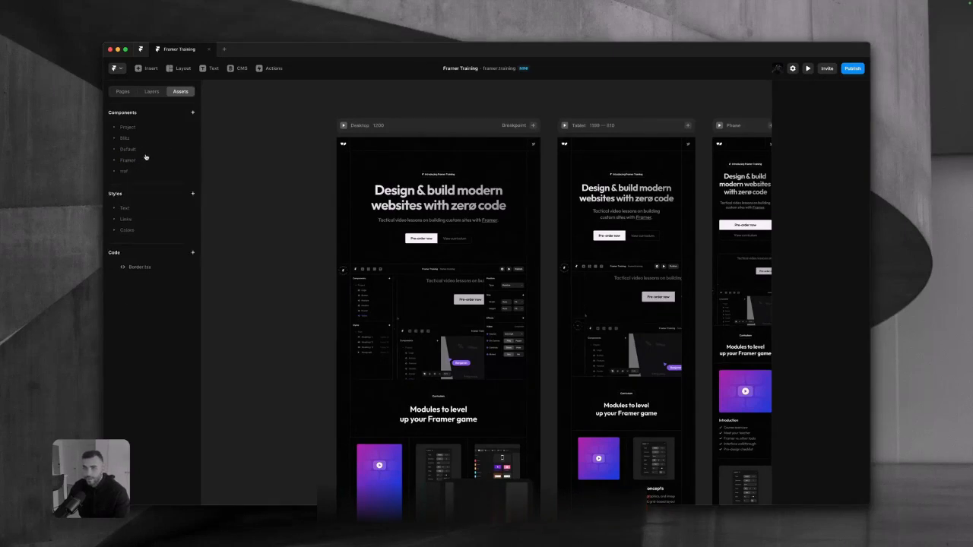
Review the Text, Links and Colors style groups one after another, collapsing each after viewing it
click(138, 210)
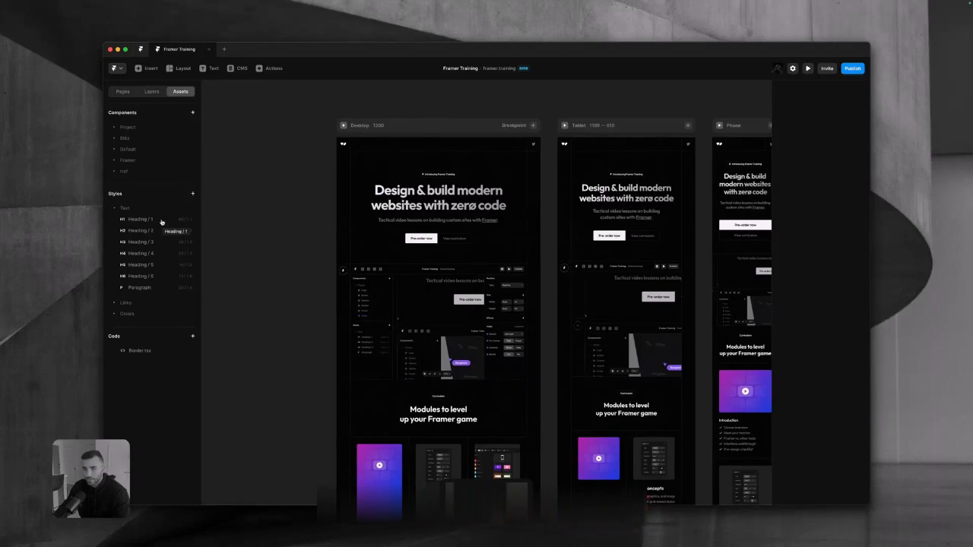
click(138, 210)
click(141, 220)
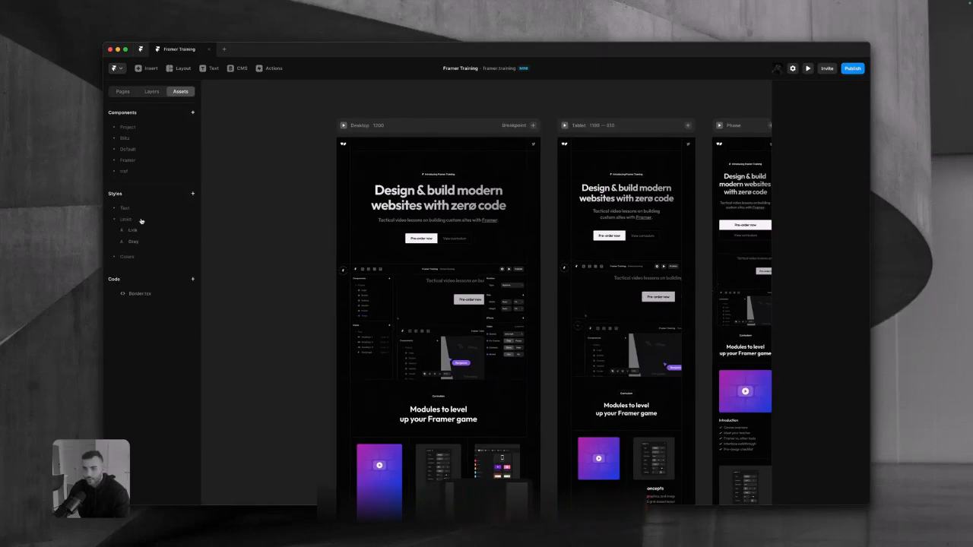
click(140, 219)
click(134, 232)
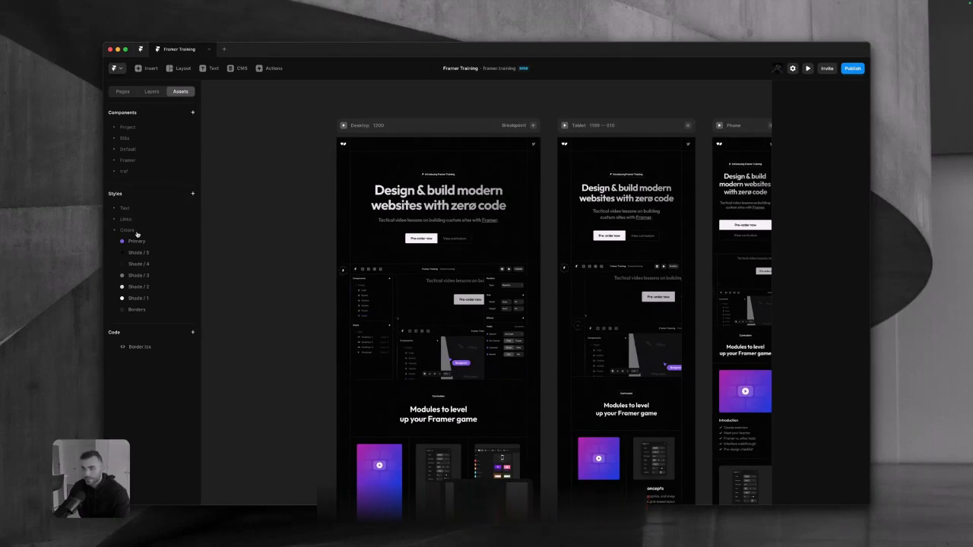
click(139, 232)
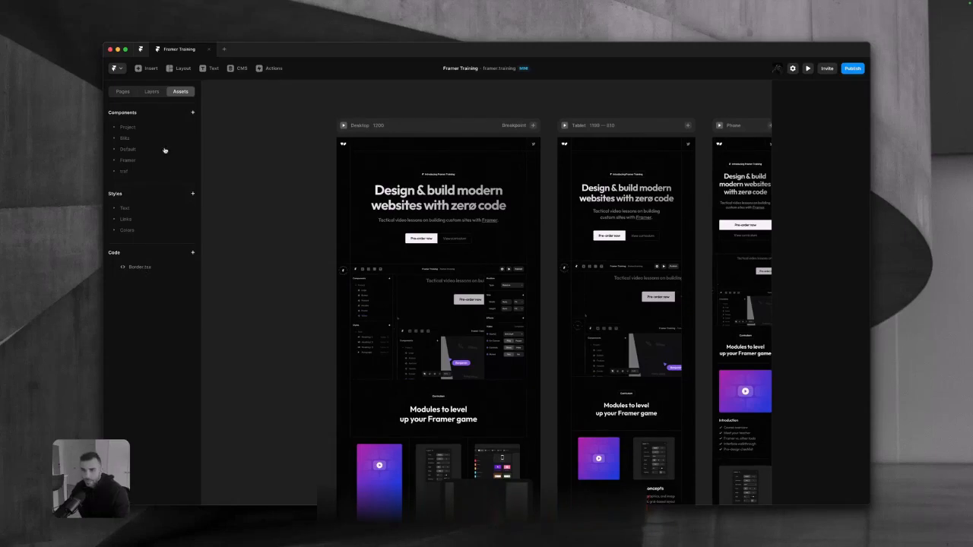
Show the project's pages again and browse the Media, Forms, Icons and Interactive elements available for insertion
click(123, 93)
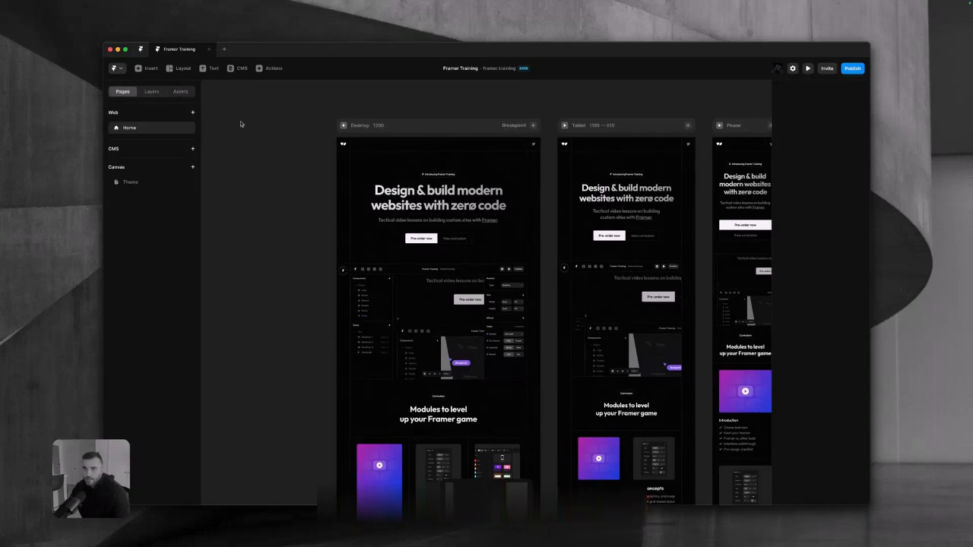
click(155, 71)
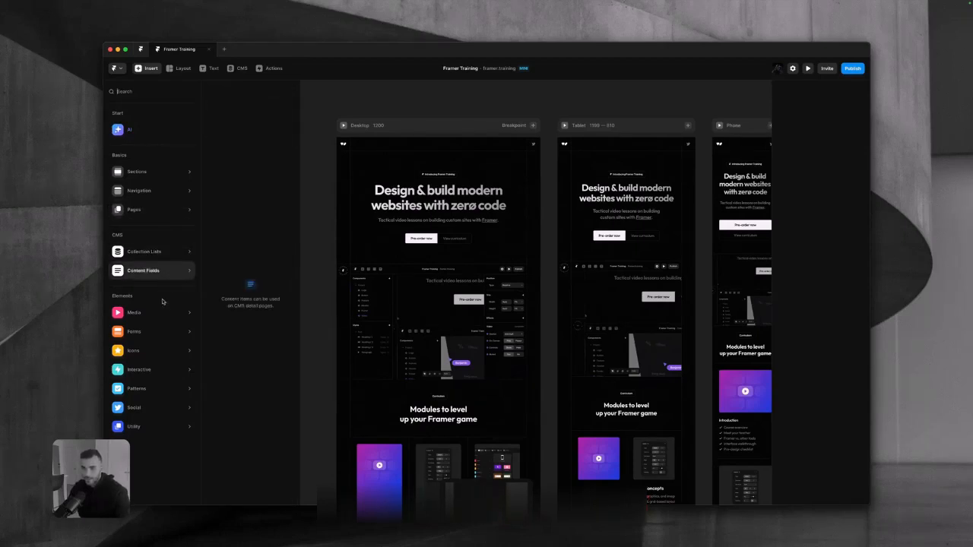
mouse_move(164, 308)
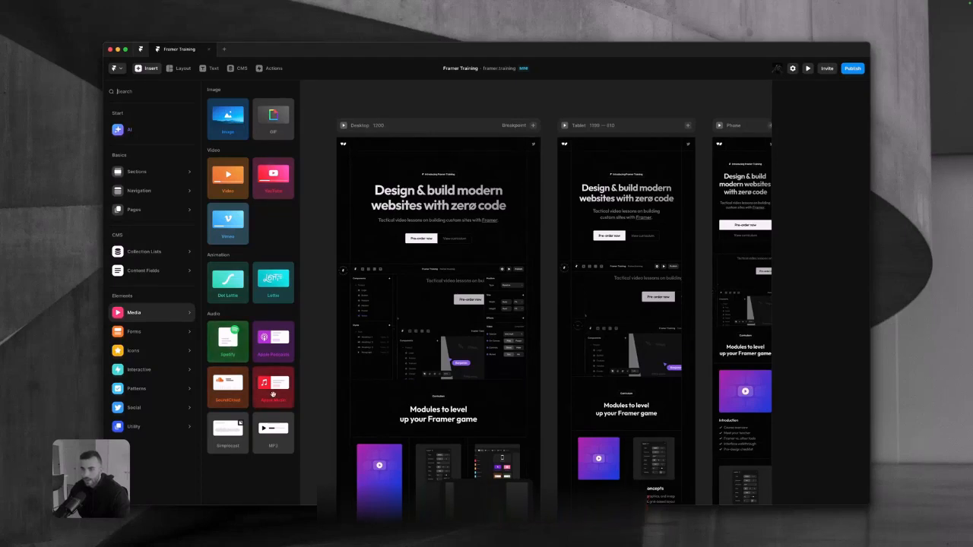
click(160, 332)
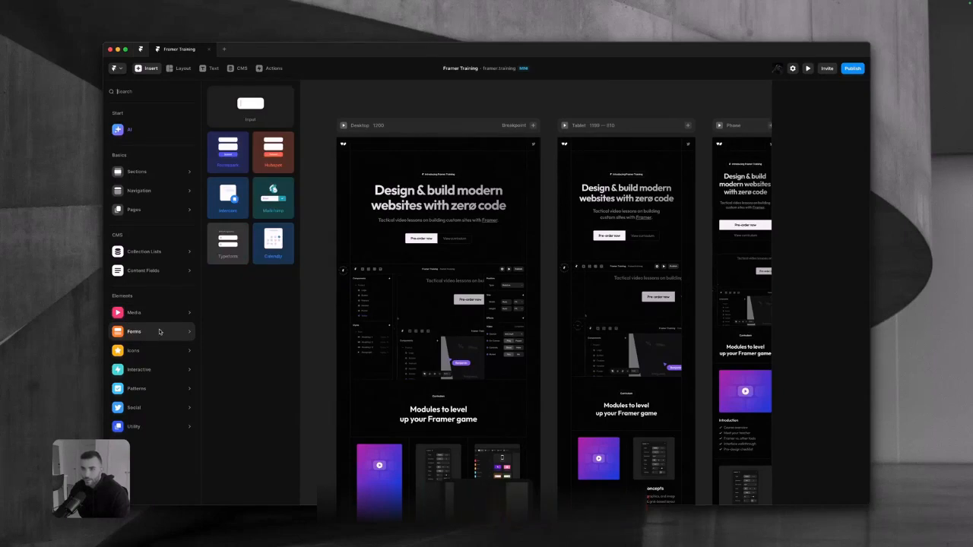
click(158, 351)
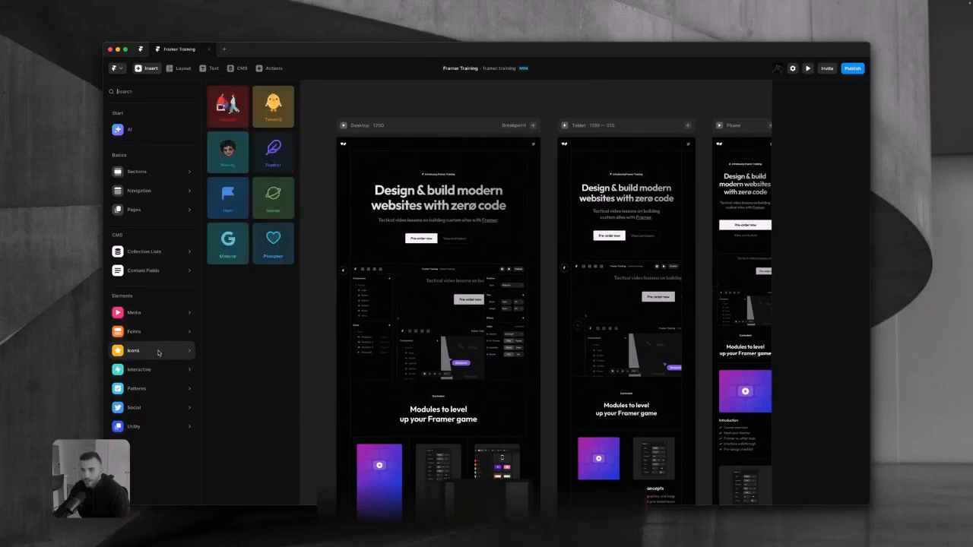
click(162, 369)
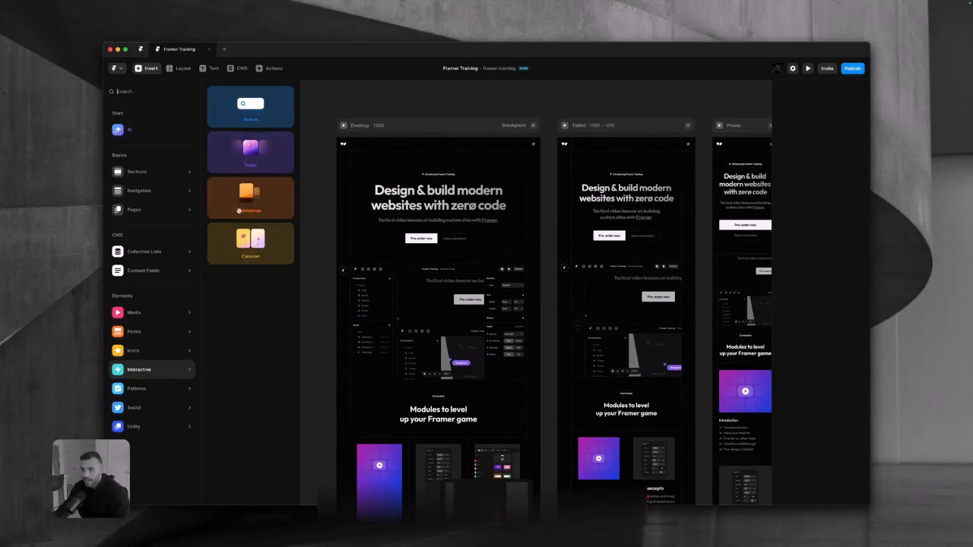
Select the project thumbnail ticker in the Desktop breakpoint's teacher section to inspect its Ticker settings
scroll(342, 269, down, 10)
scroll(342, 269, down, 5)
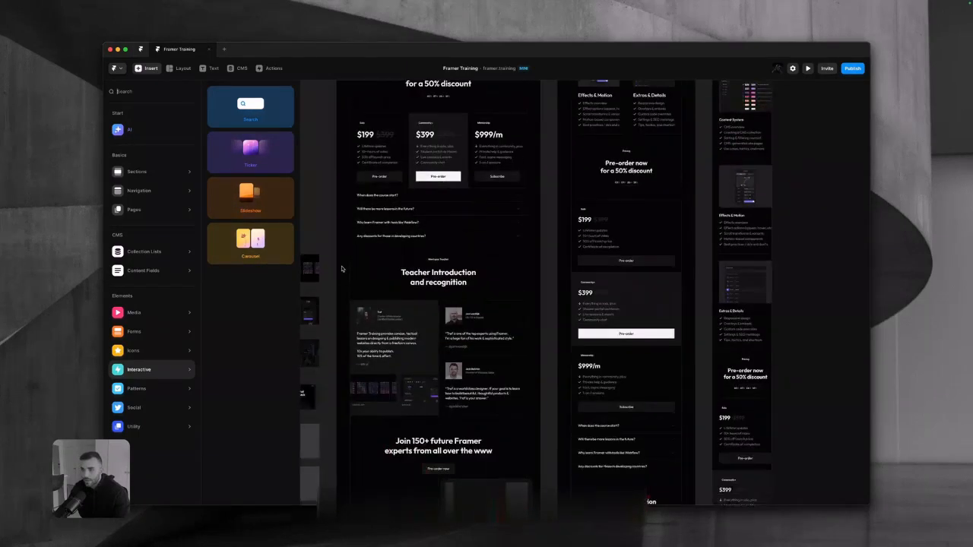
ctrl+scroll(346, 273, down, 3)
ctrl+scroll(347, 275, up, 6)
ctrl+scroll(347, 276, up, 3)
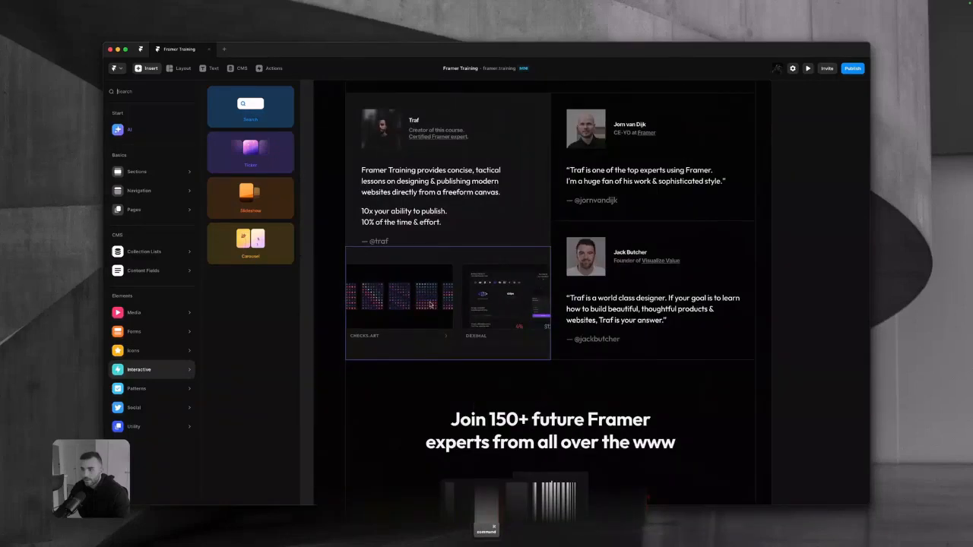
click(430, 305)
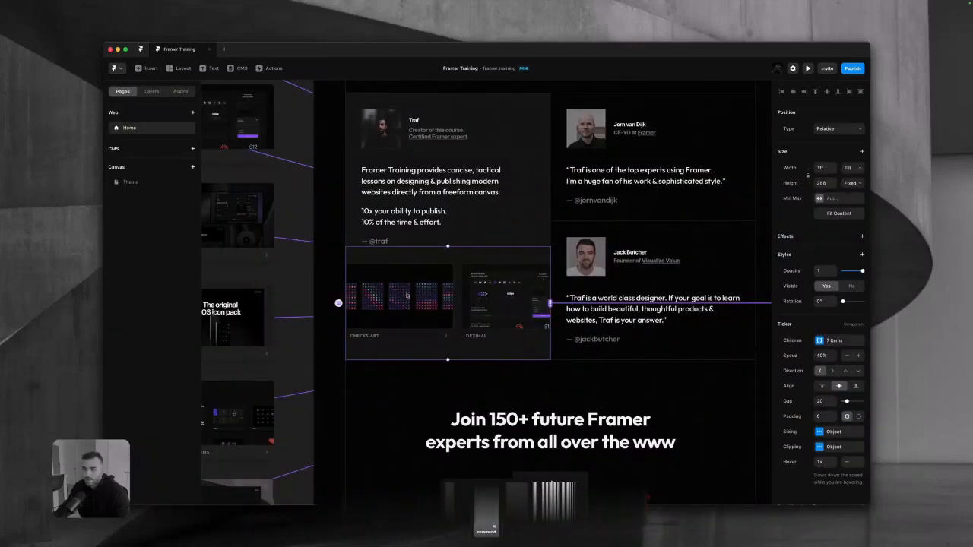
Browse the insertable Patterns elements, close the insert library and deselect the ticker
click(148, 69)
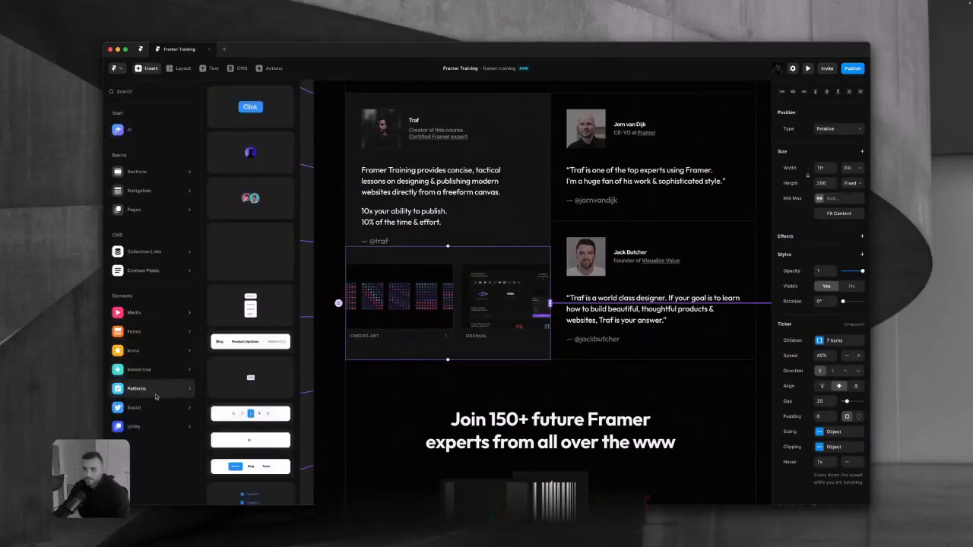
mouse_move(156, 392)
scroll(233, 372, down, 10)
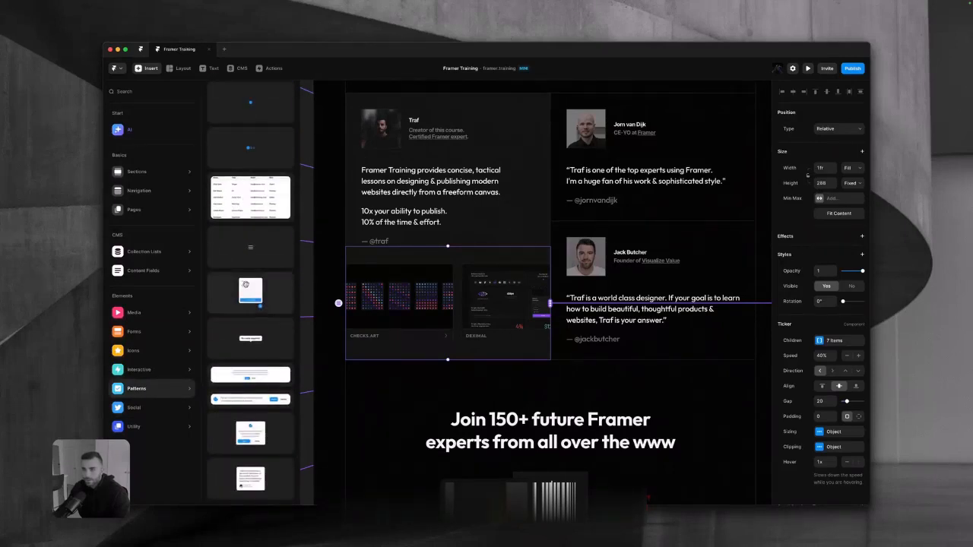
mouse_move(149, 416)
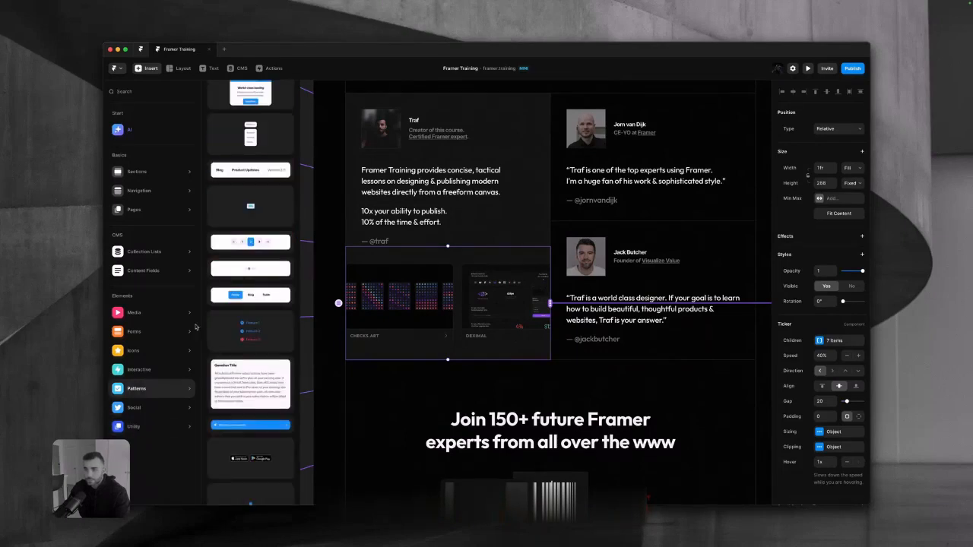
key(Escape)
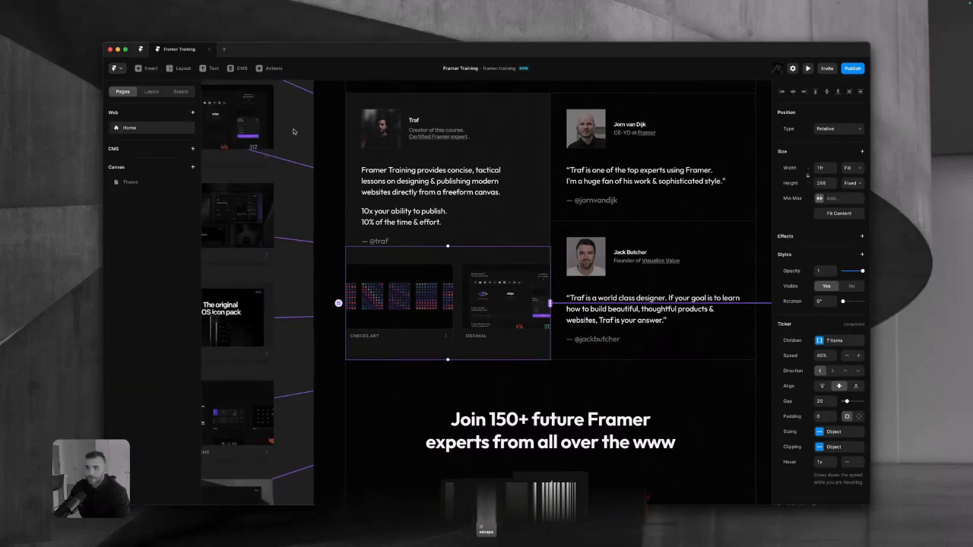
click(306, 133)
Review the layout tools, draw an image frame on the empty canvas beside the Desktop breakpoint and undo it
scroll(396, 175, down, 2)
scroll(394, 175, up, 15)
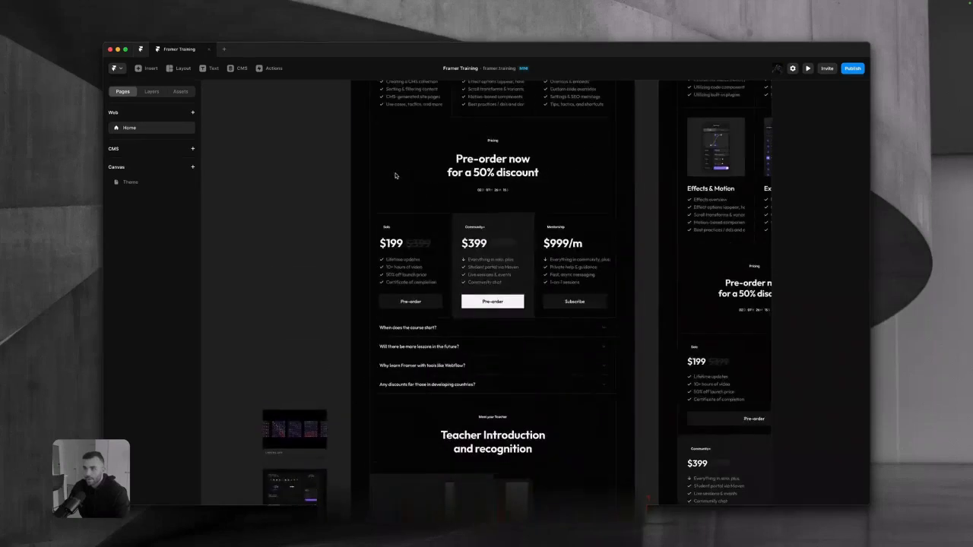
scroll(395, 176, up, 5)
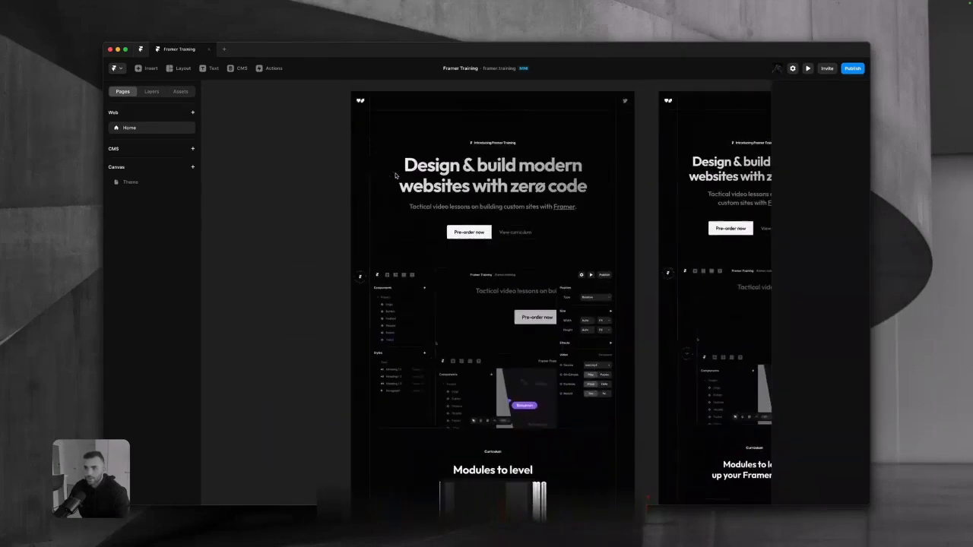
click(181, 69)
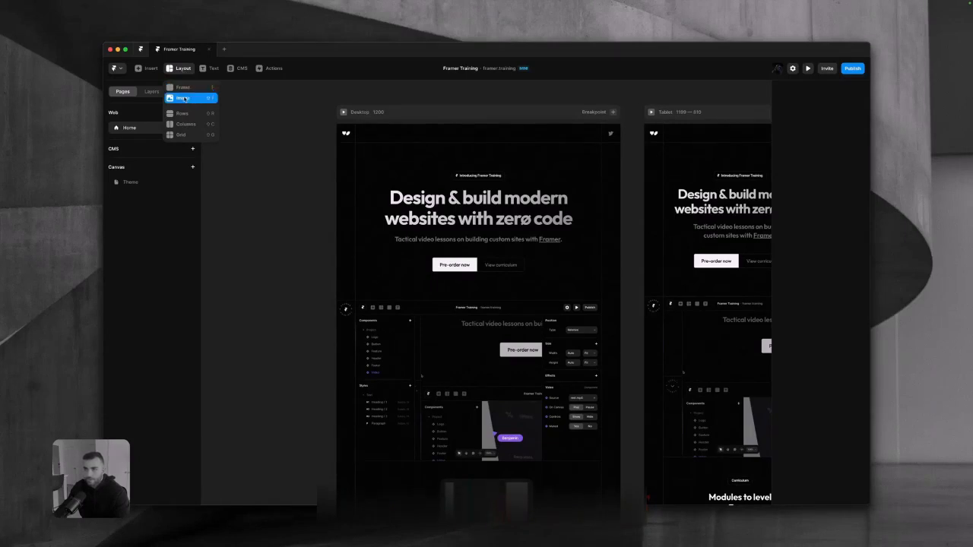
click(260, 114)
click(186, 69)
click(186, 98)
drag(244, 157, 292, 196)
key(super+z)
click(171, 69)
click(181, 71)
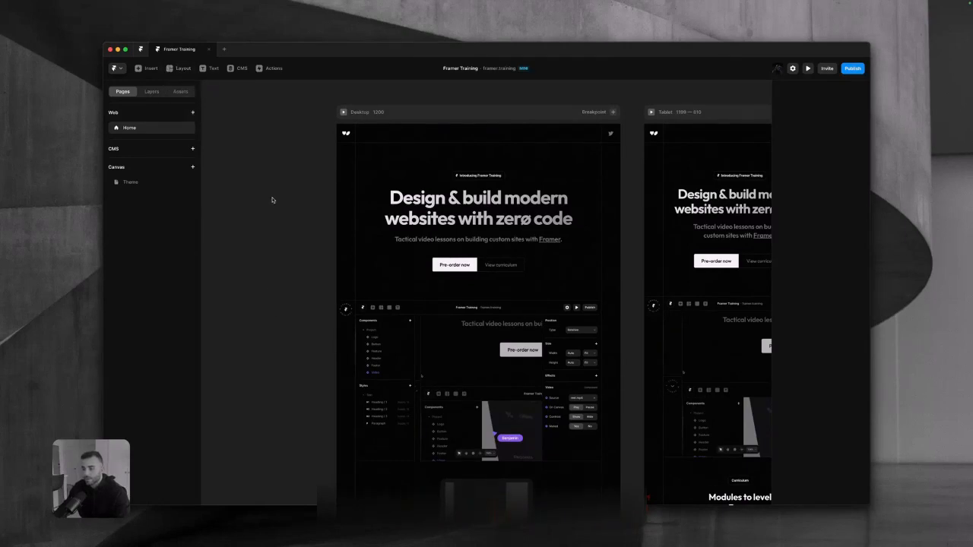
key(super+c)
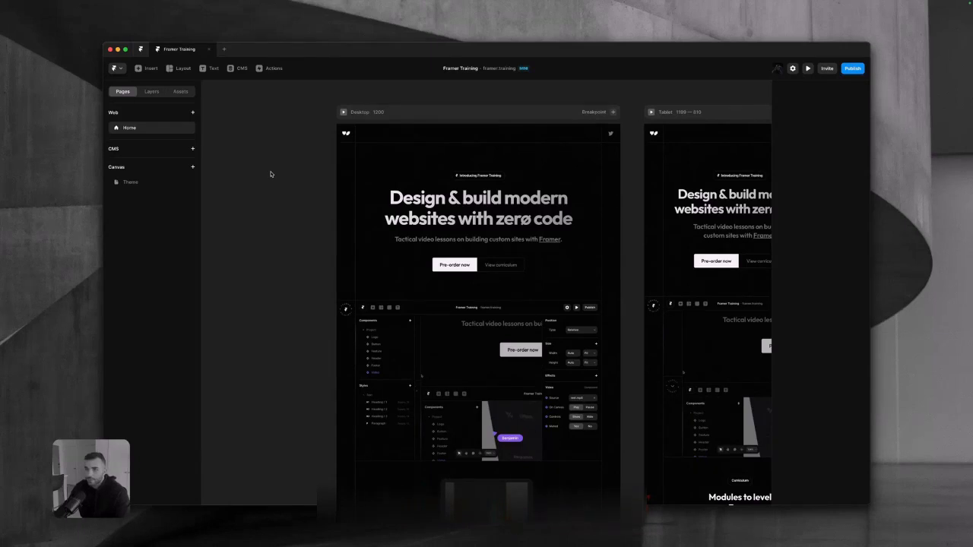
Show the Text tool, the CMS Testimonials collection and the Actions command list, closing each again
click(213, 69)
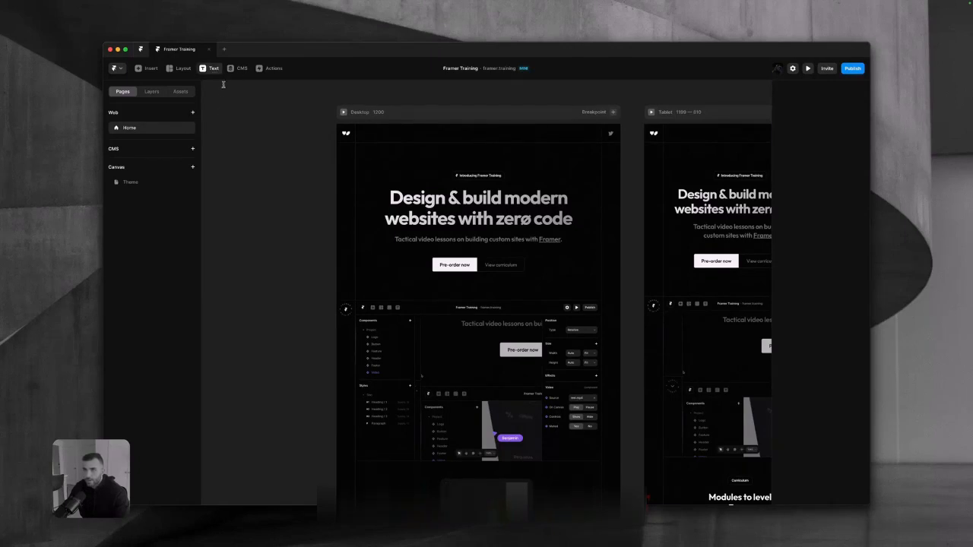
click(241, 70)
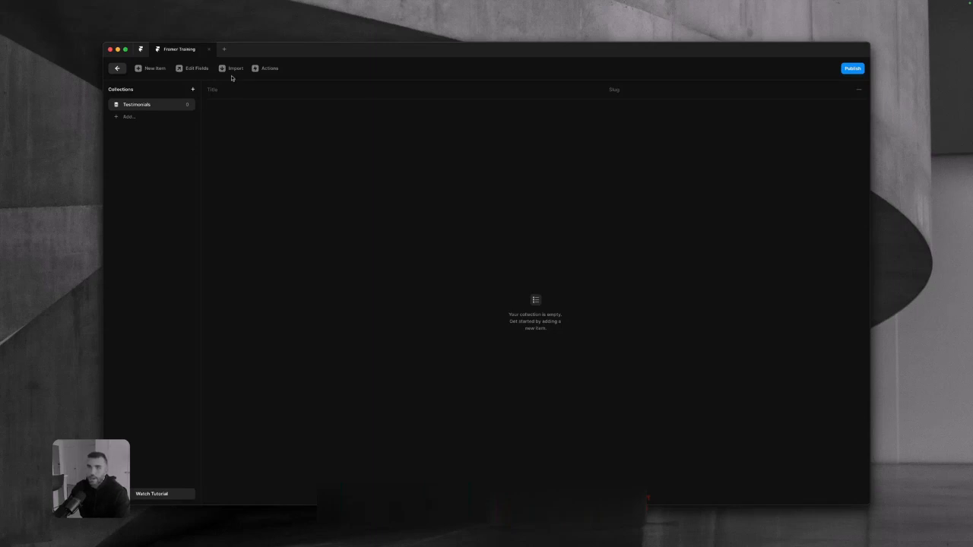
key(Escape)
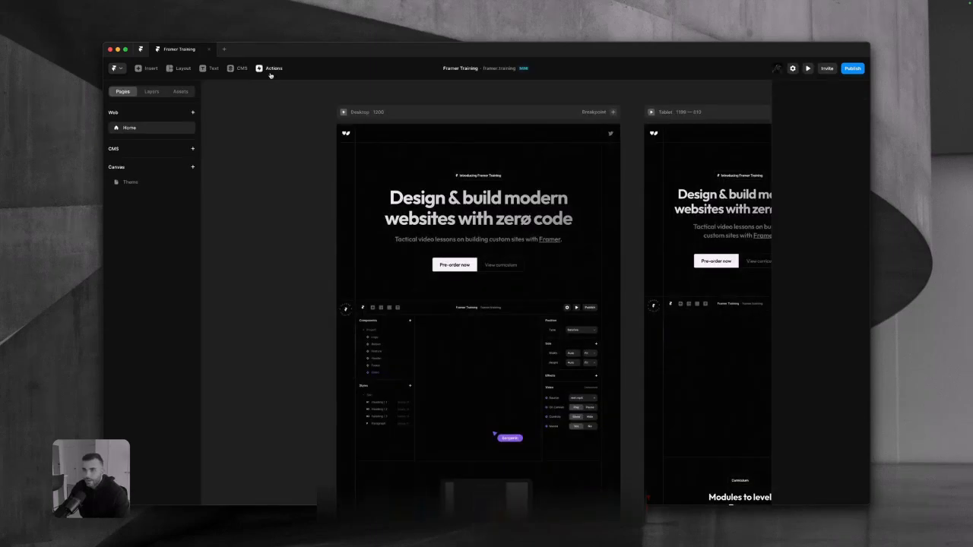
click(270, 67)
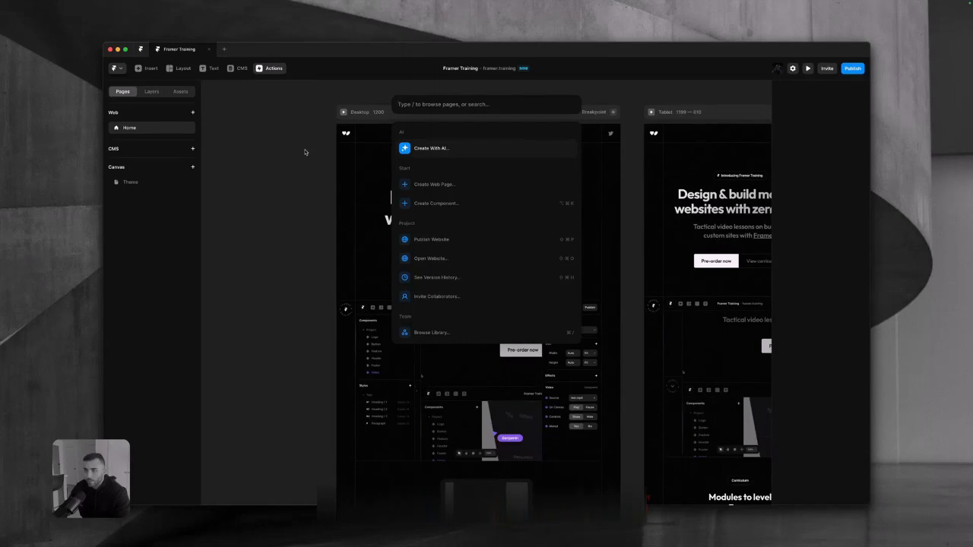
key(Escape)
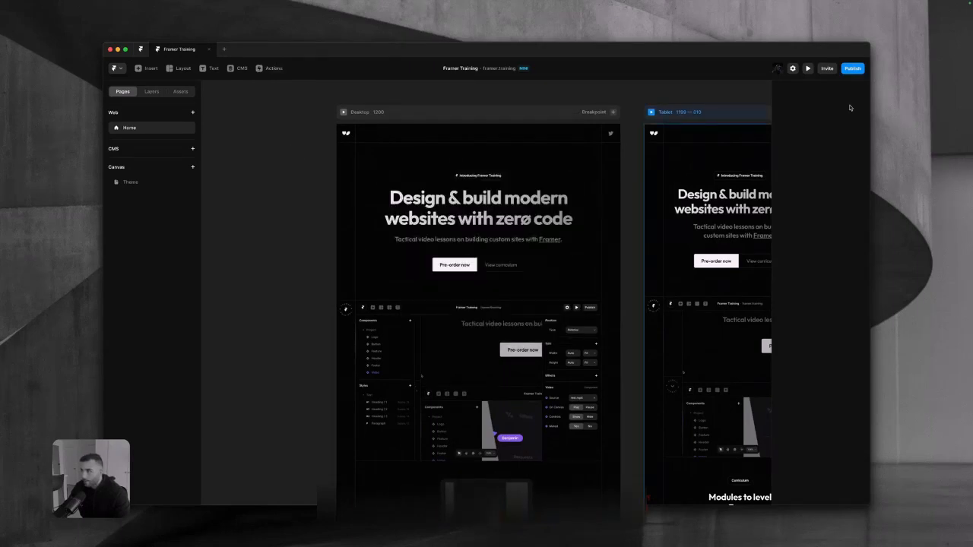
Select the "Design & build modern websites with zerø code" heading on the Desktop breakpoint and examine its properties and available text styles
key(super)
click(522, 212)
scroll(596, 199, up, 5)
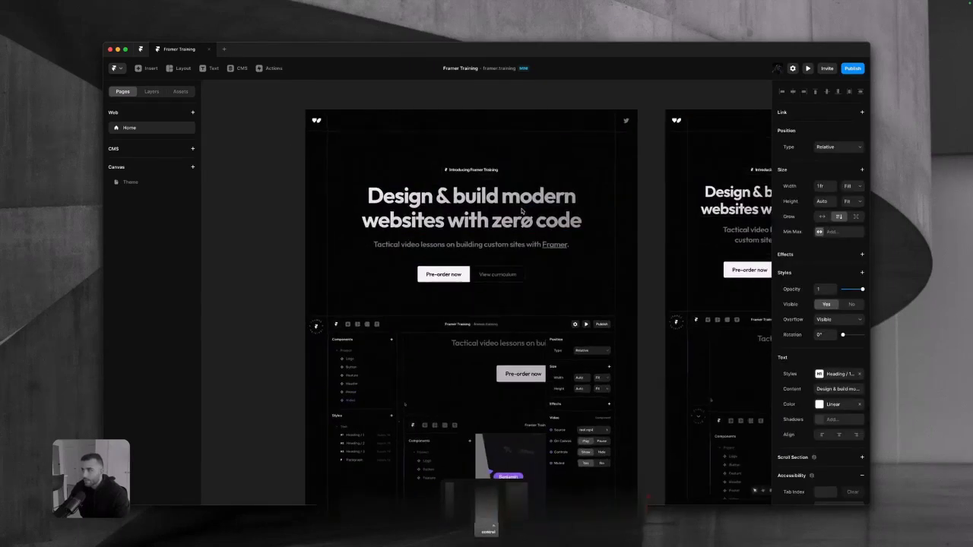
scroll(844, 200, down, 2)
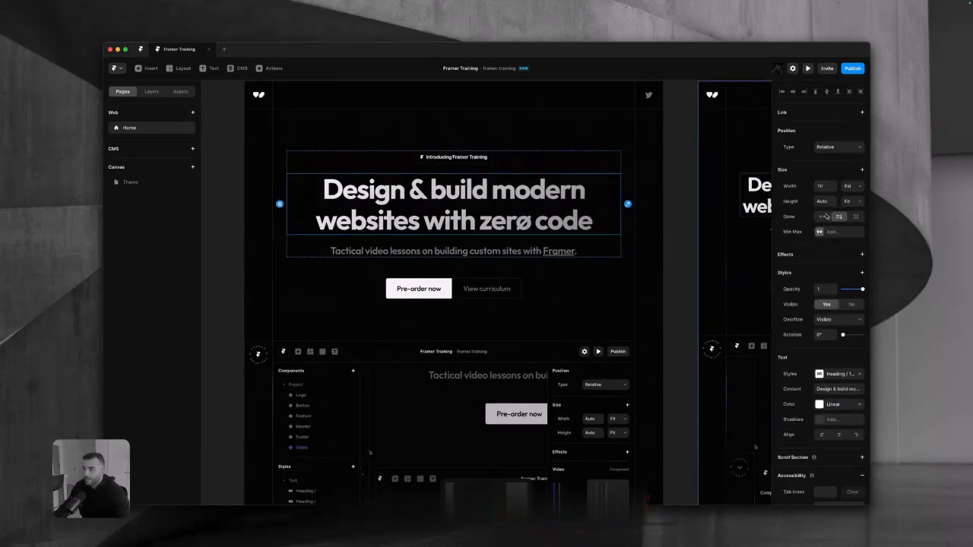
scroll(788, 221, up, 2)
scroll(788, 221, down, 2)
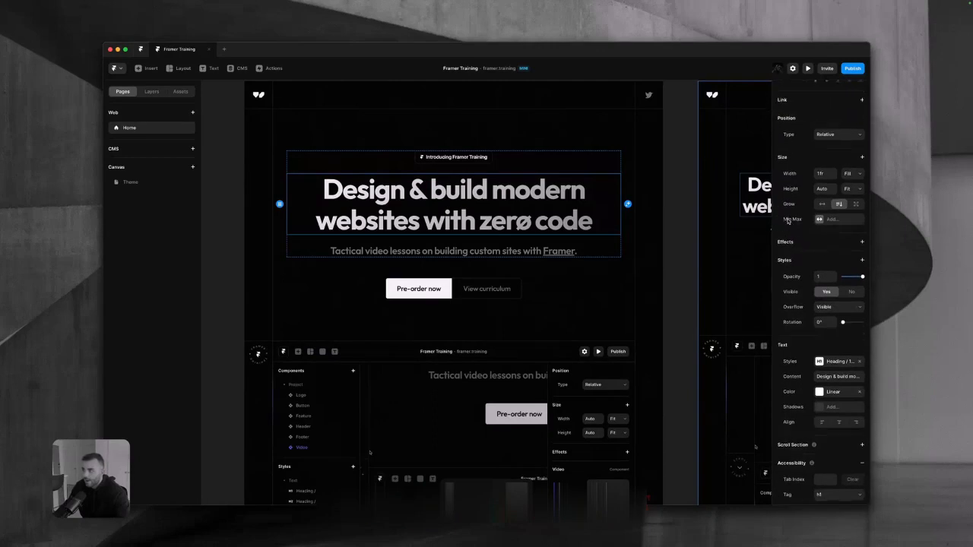
scroll(787, 199, down, 2)
scroll(791, 175, down, 2)
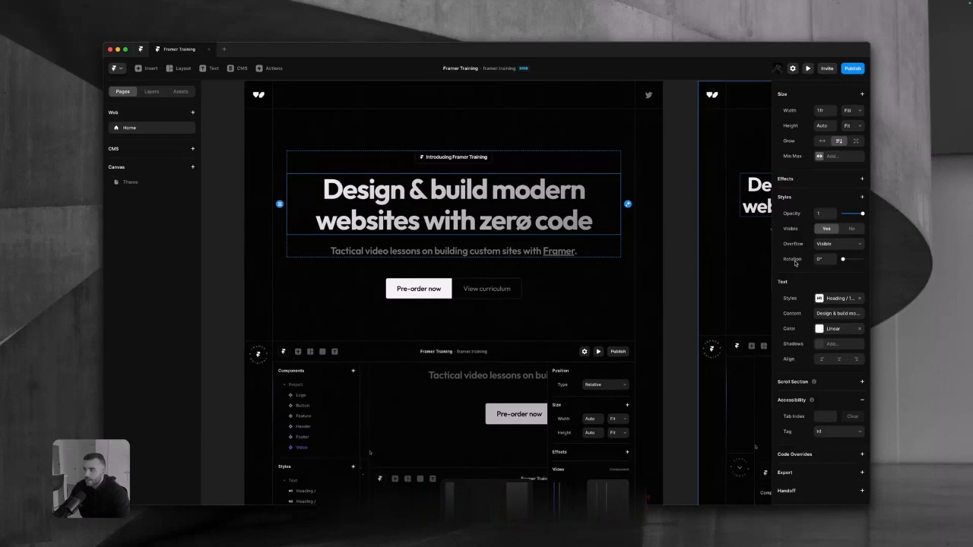
click(839, 299)
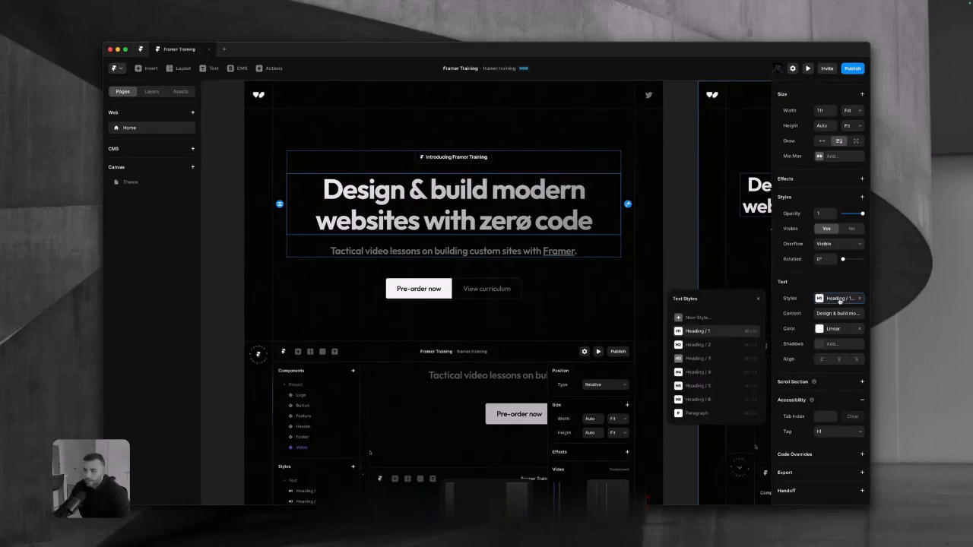
click(839, 299)
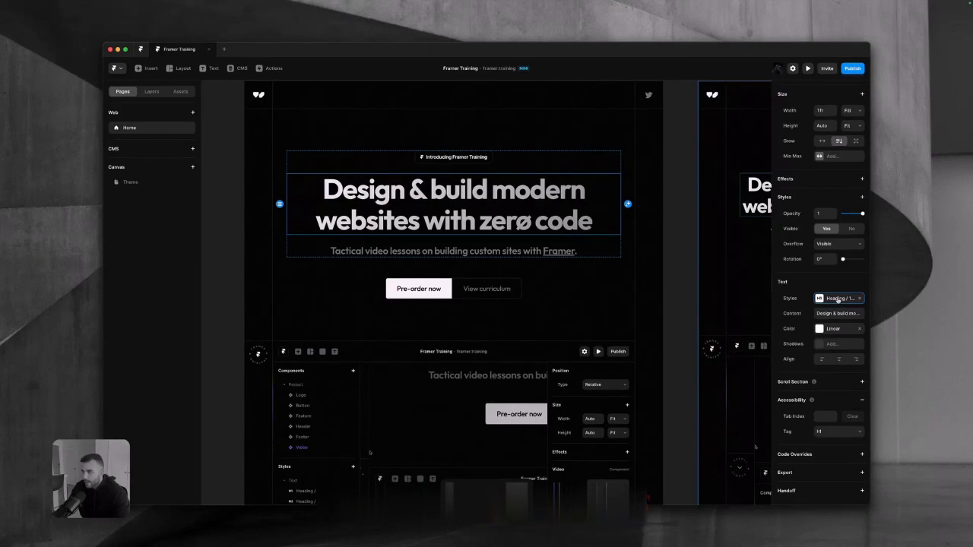
Inspect the heading's linear gradient colour, try the left and right text alignments and leave the heading centred
click(833, 328)
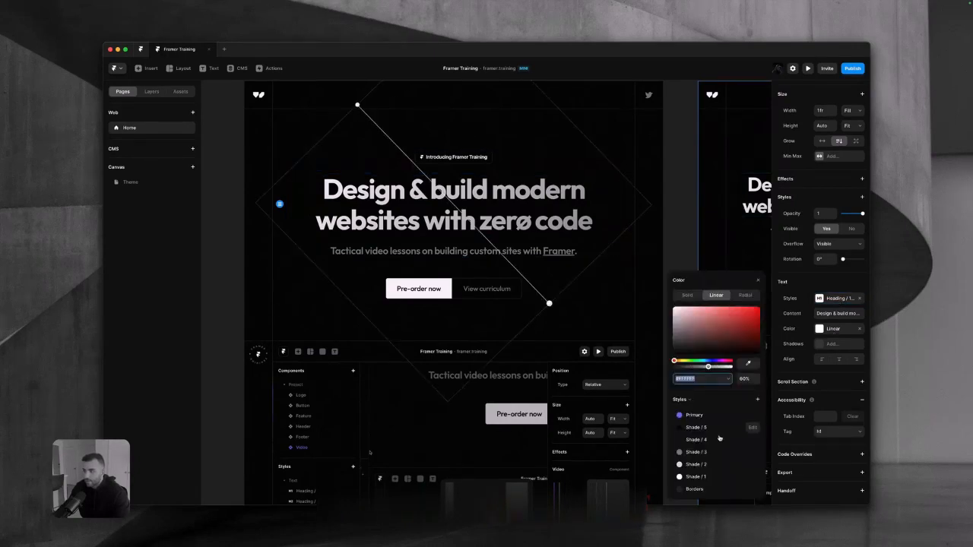
click(833, 329)
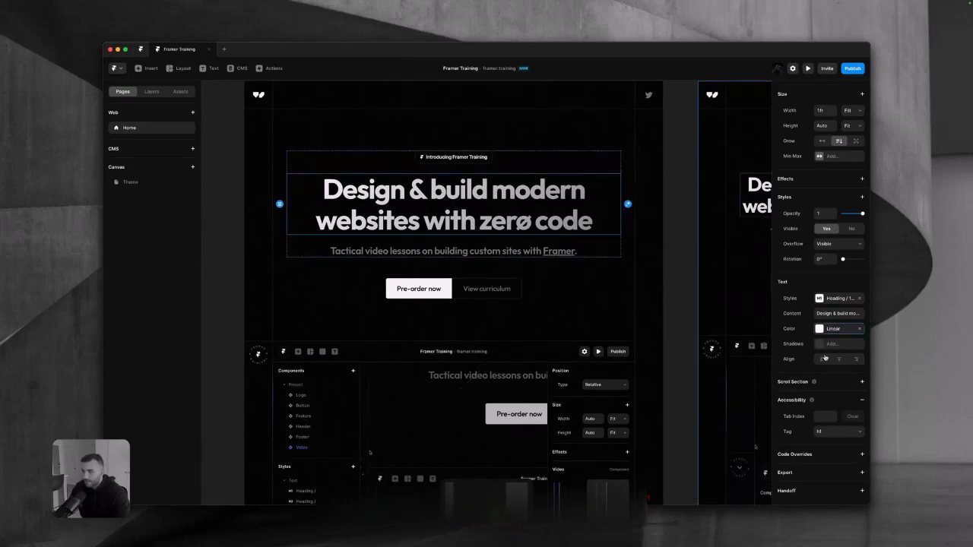
click(822, 359)
click(838, 359)
click(856, 360)
click(838, 360)
scroll(784, 168, up, 3)
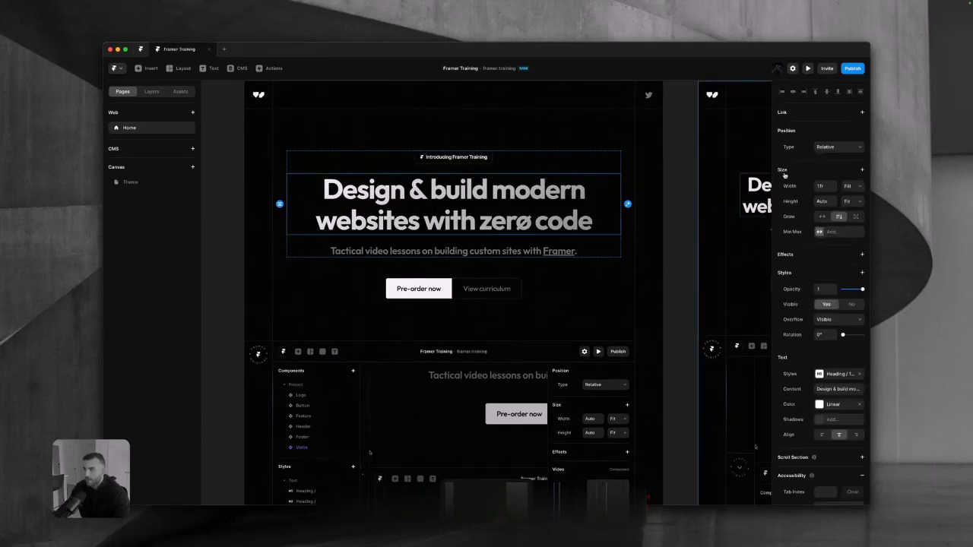
Compare the heading's properties with the component properties of the Introduction module card under Curriculum, and clear the selection
click(680, 198)
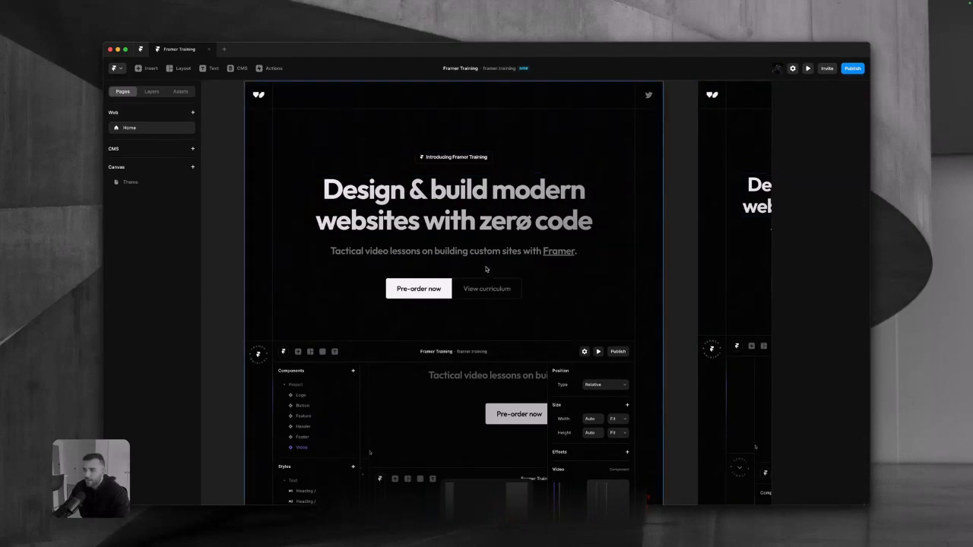
click(506, 203)
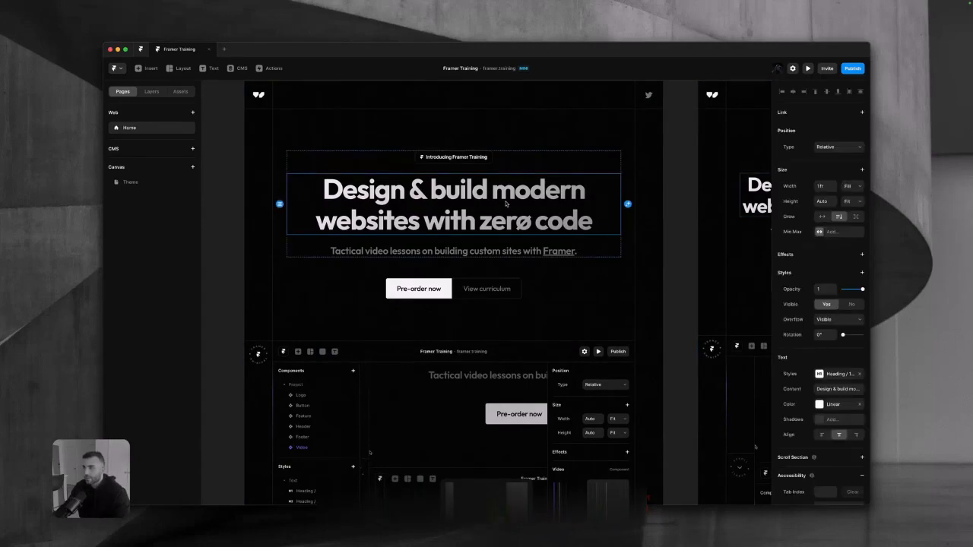
scroll(505, 203, down, 5)
scroll(505, 203, down, 5)
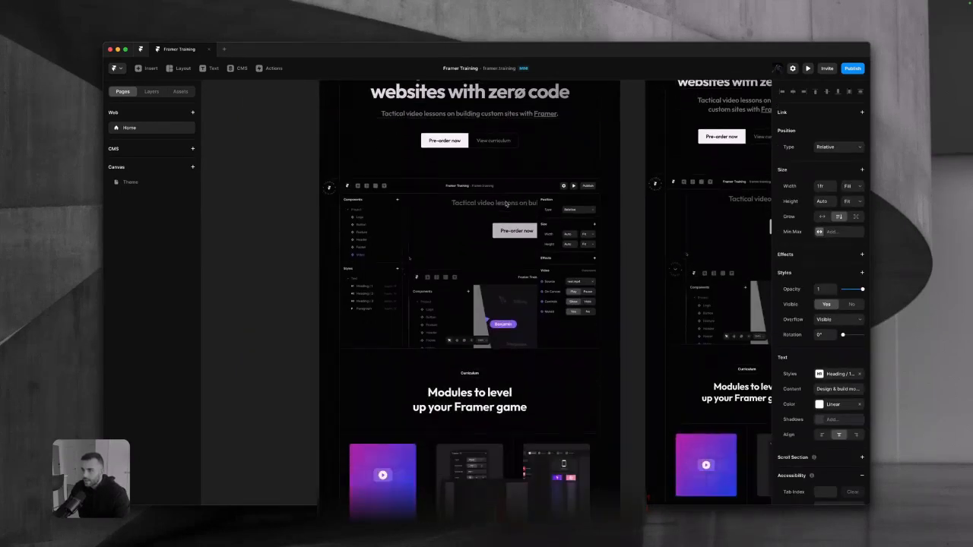
scroll(505, 203, down, 1)
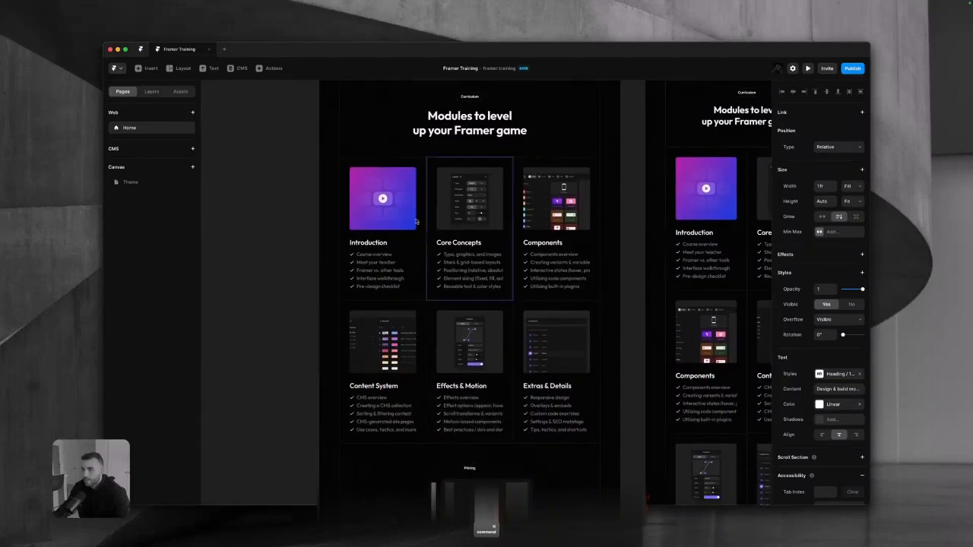
click(409, 221)
scroll(819, 290, down, 3)
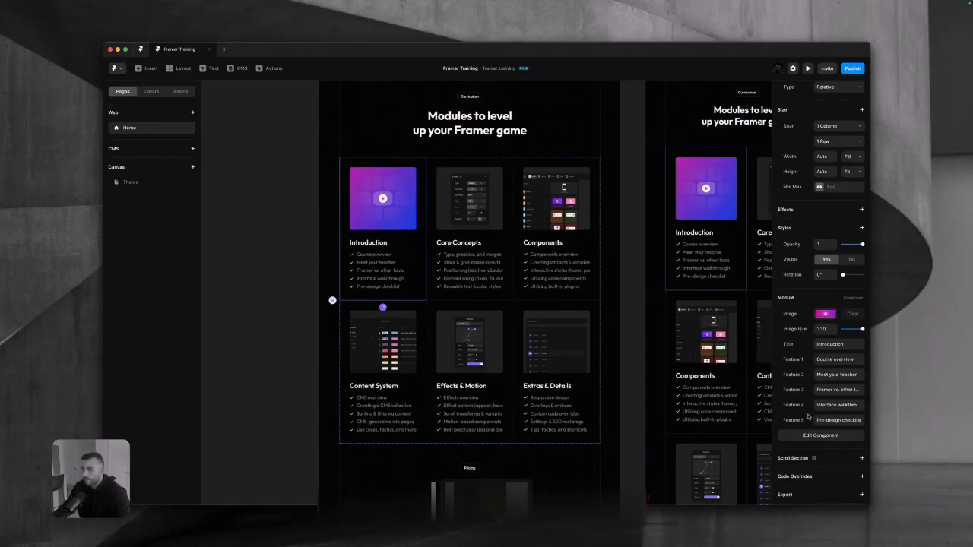
click(285, 200)
key(super+s)
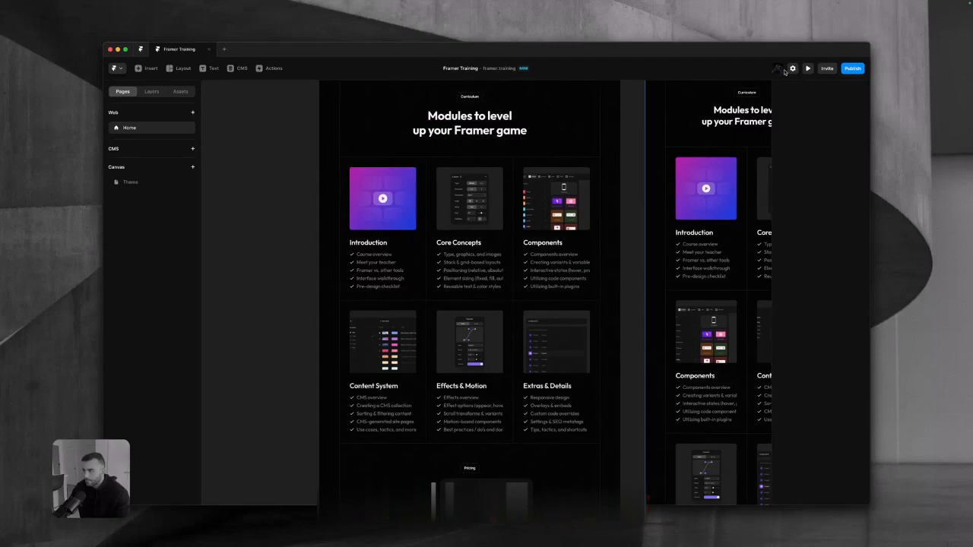
Show the collaborator invitation options and the publishing domains with their list of changes, closing each again without publishing
click(824, 69)
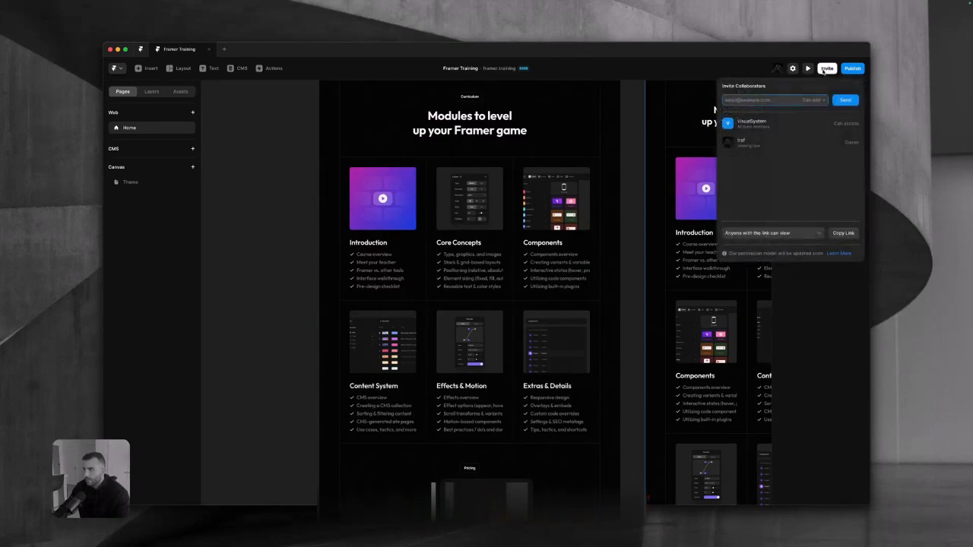
click(823, 70)
click(852, 73)
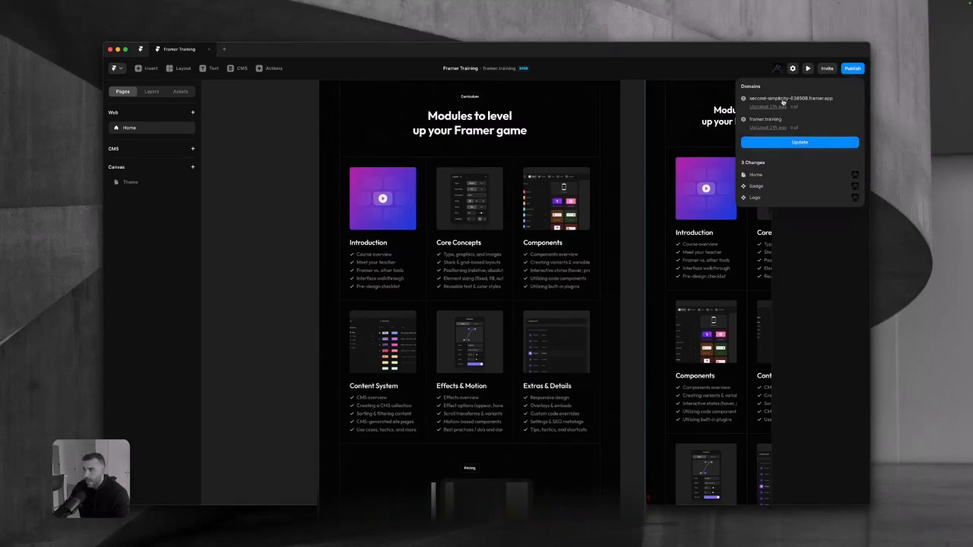
click(846, 74)
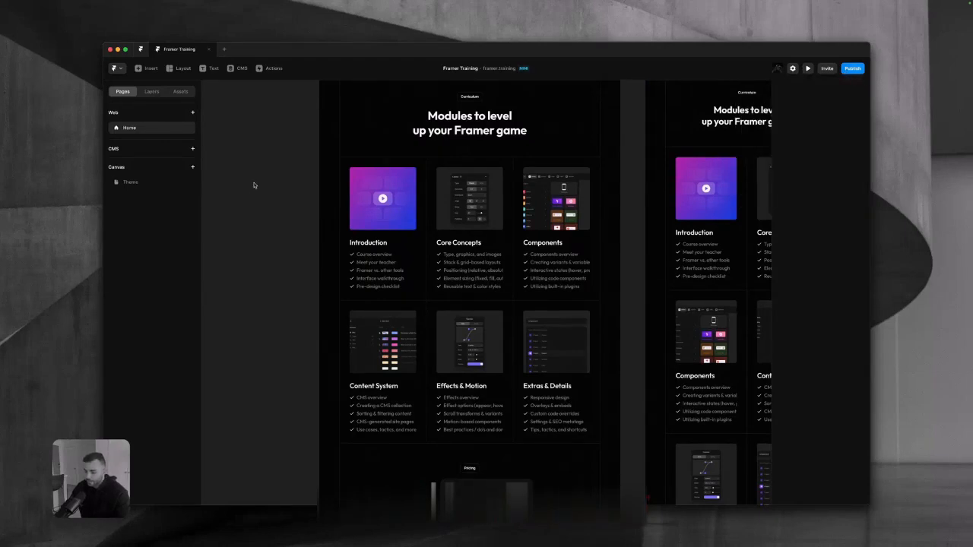
Open the project's settings and review the general site title, description, search preview, favicon and social image
key(shift+comma)
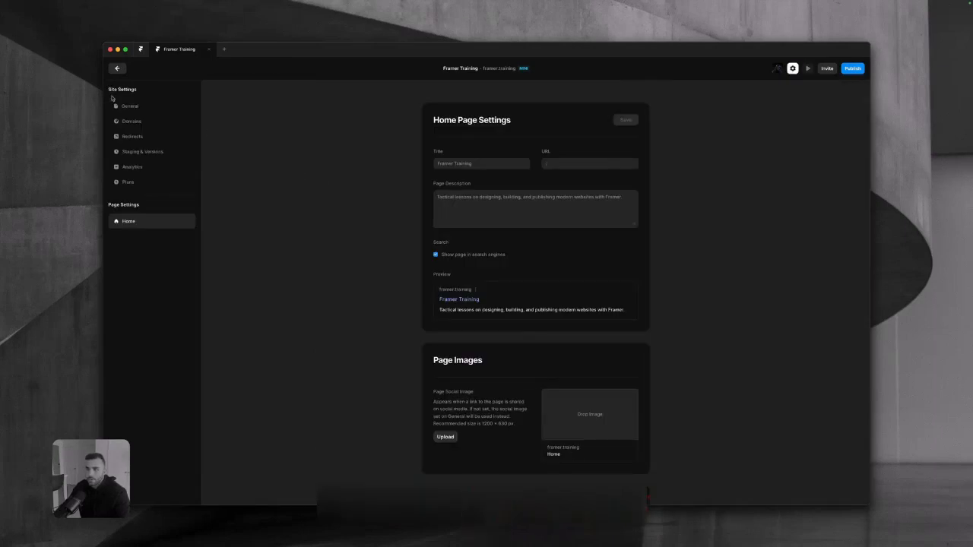
click(144, 110)
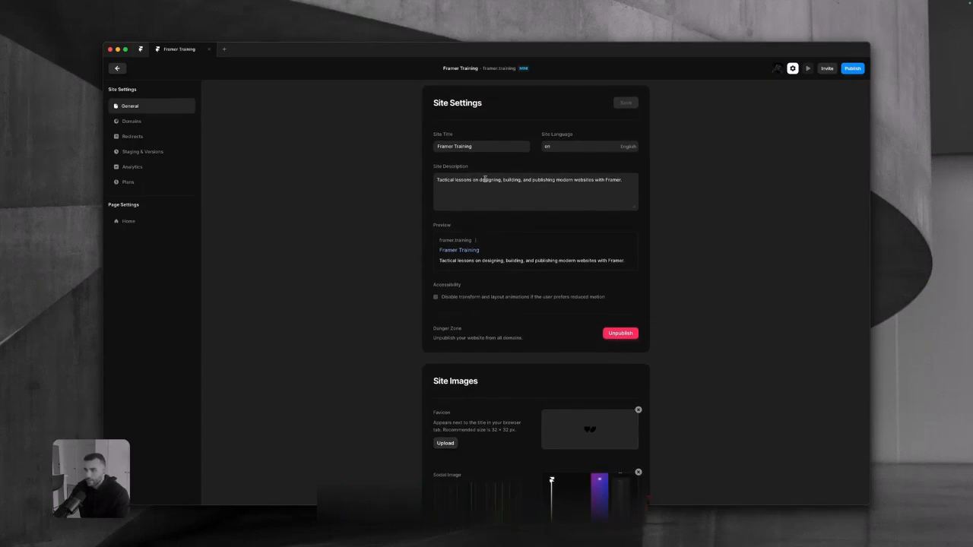
scroll(546, 180, down, 2)
scroll(545, 180, up, 1)
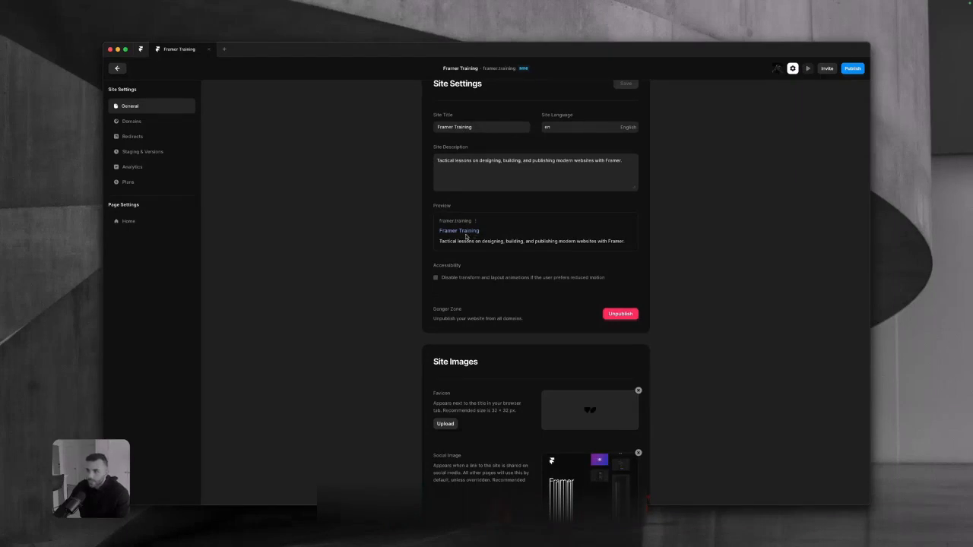
scroll(469, 235, down, 2)
scroll(469, 236, down, 4)
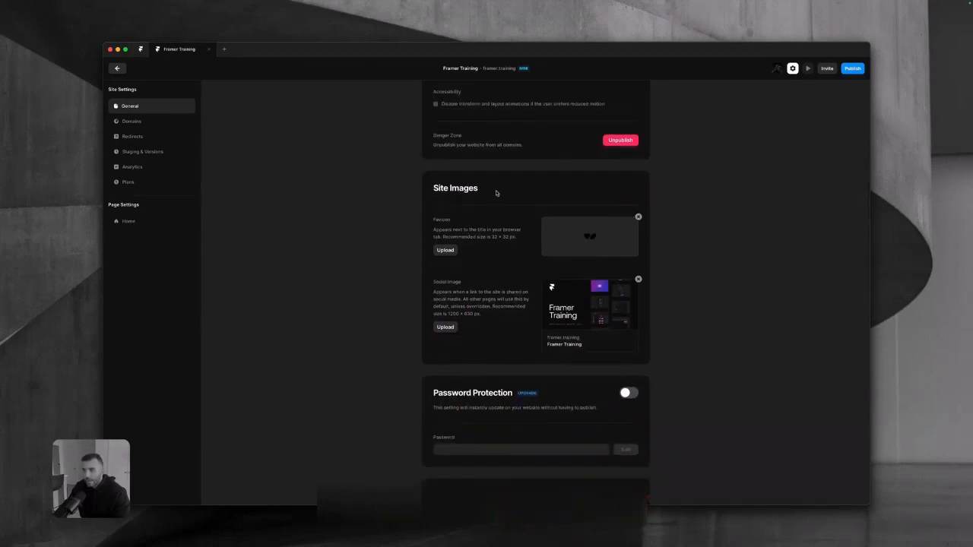
scroll(492, 196, down, 1)
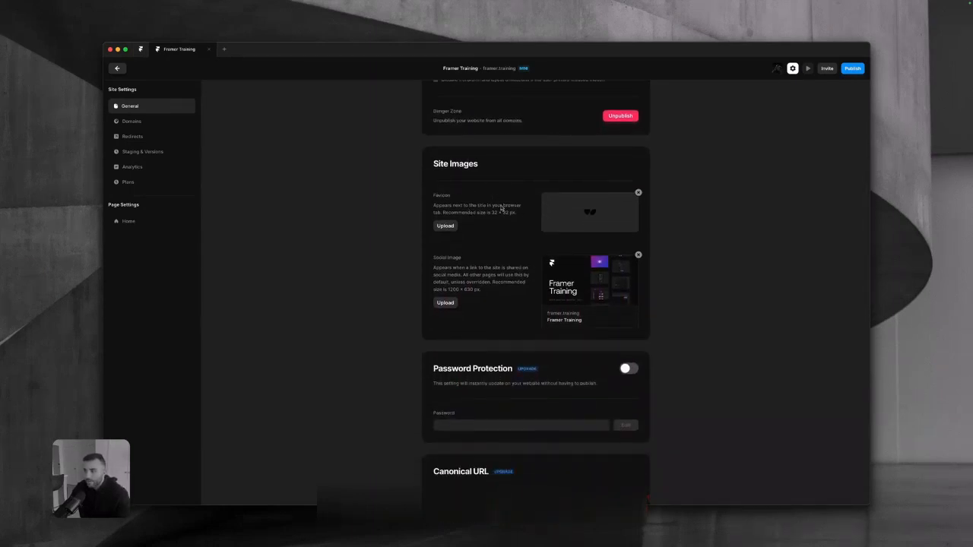
scroll(494, 205, down, 1)
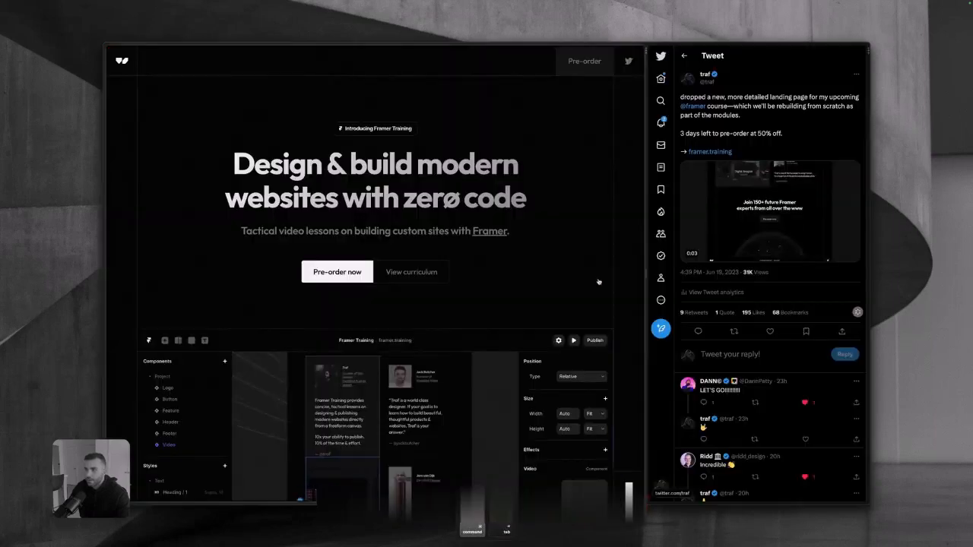
Switch to the browser, find a post on the Twitter profile showing the Framer Training social image and open its thread
scroll(770, 228, up, 1)
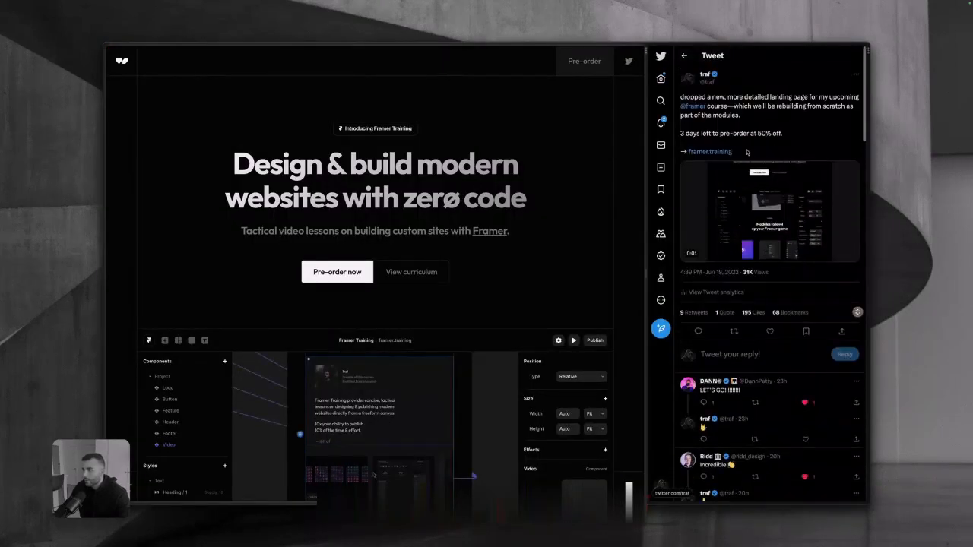
scroll(726, 259, down, 10)
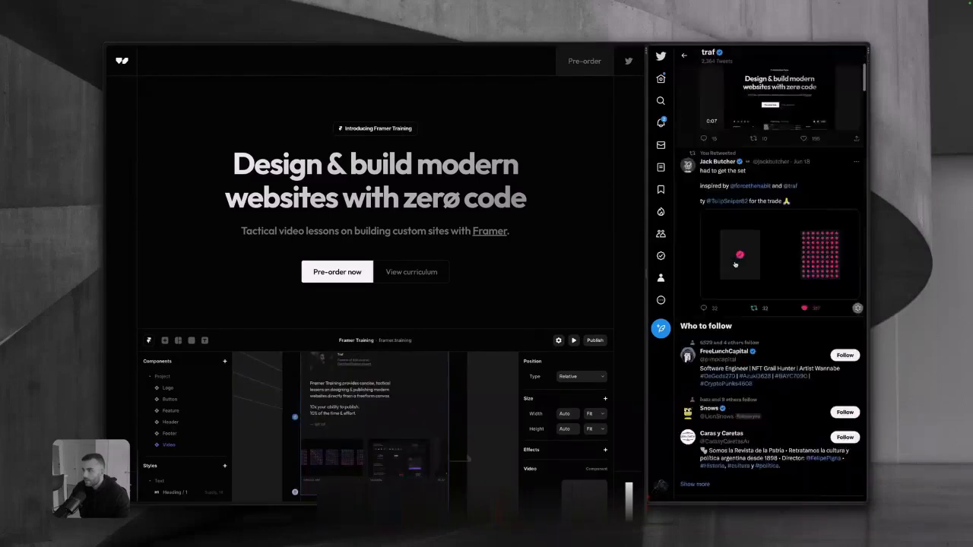
scroll(735, 263, down, 5)
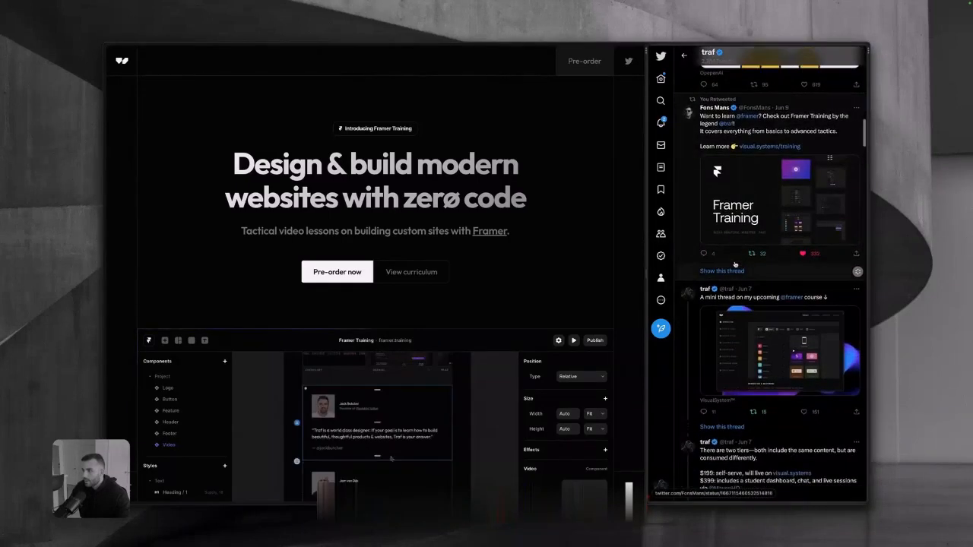
scroll(734, 264, down, 10)
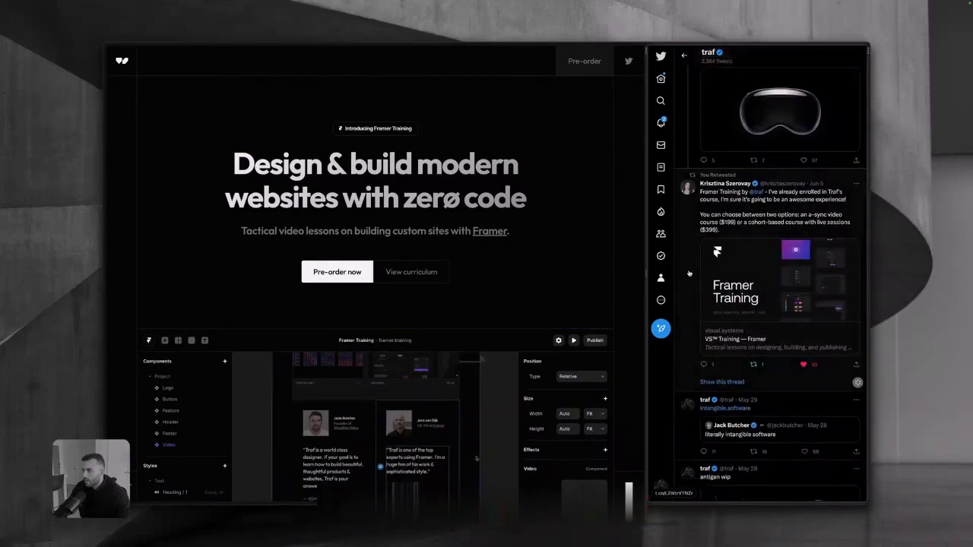
click(689, 272)
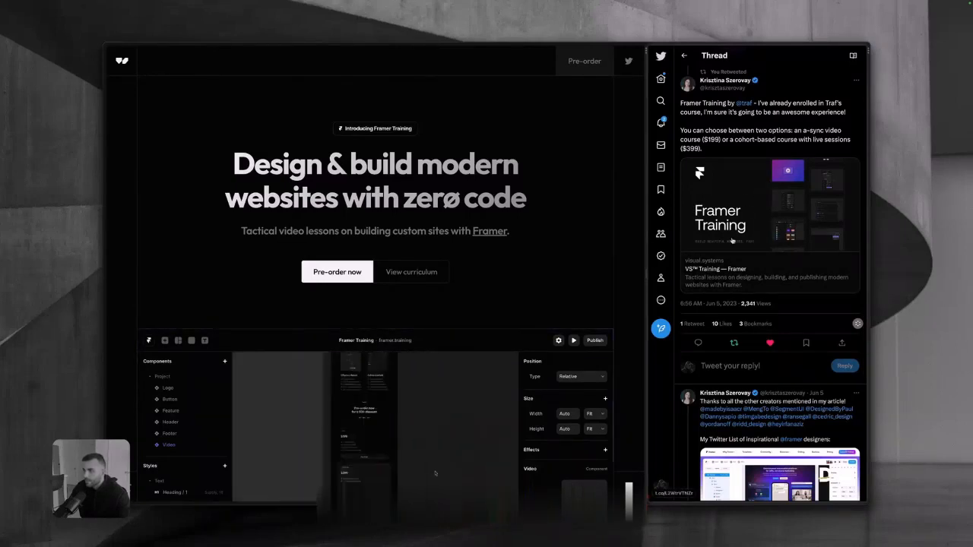
Reveal the browser's tab list to check the Framer Training favicon, hide it and switch back to Framer
key(super+Tab)
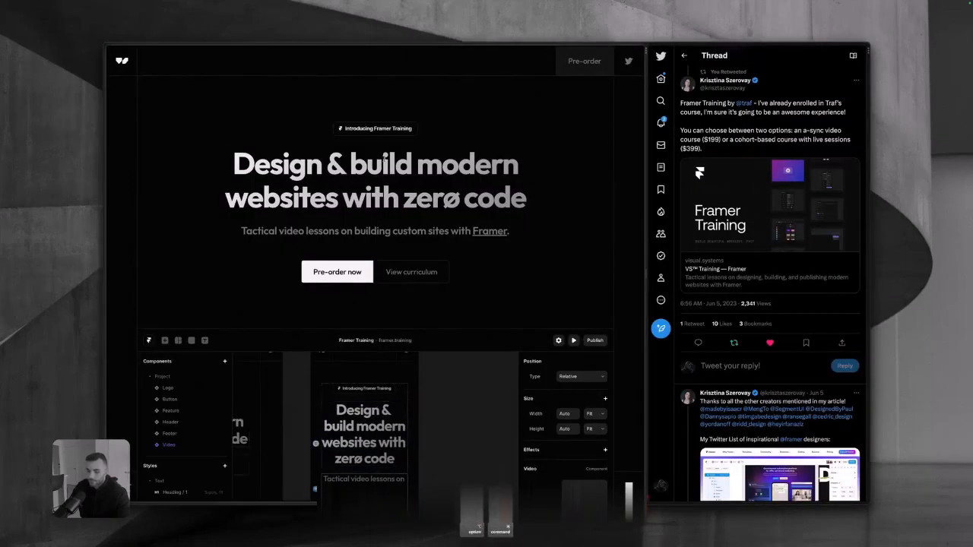
key(super+s)
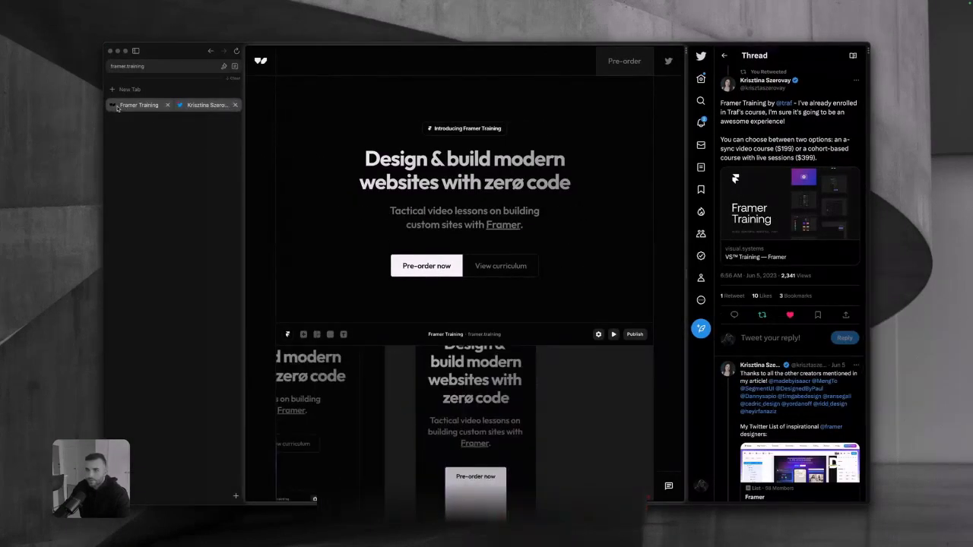
key(super+s)
key(super+Tab)
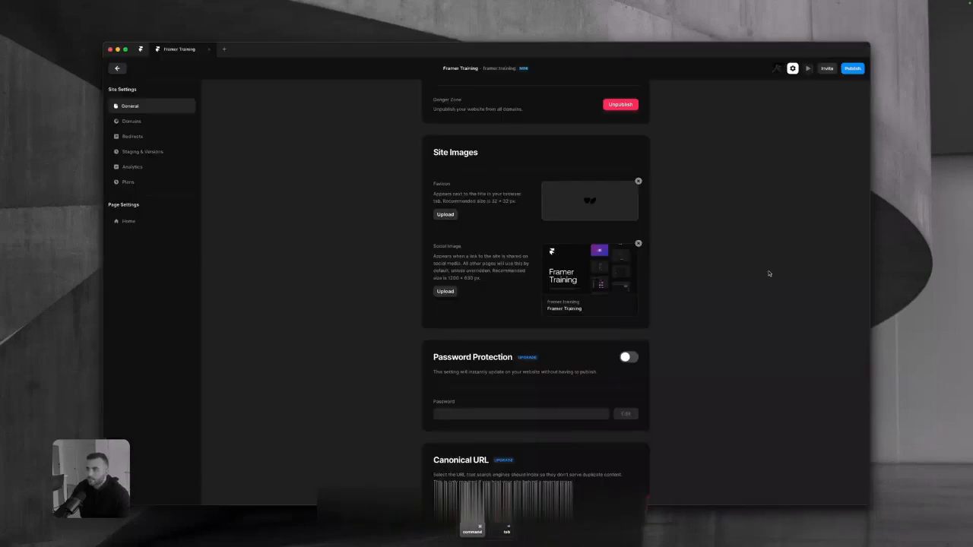
Review the Password Protection, Canonical URL, Google Analytics and Custom Code sections of the general site settings
scroll(734, 270, down, 4)
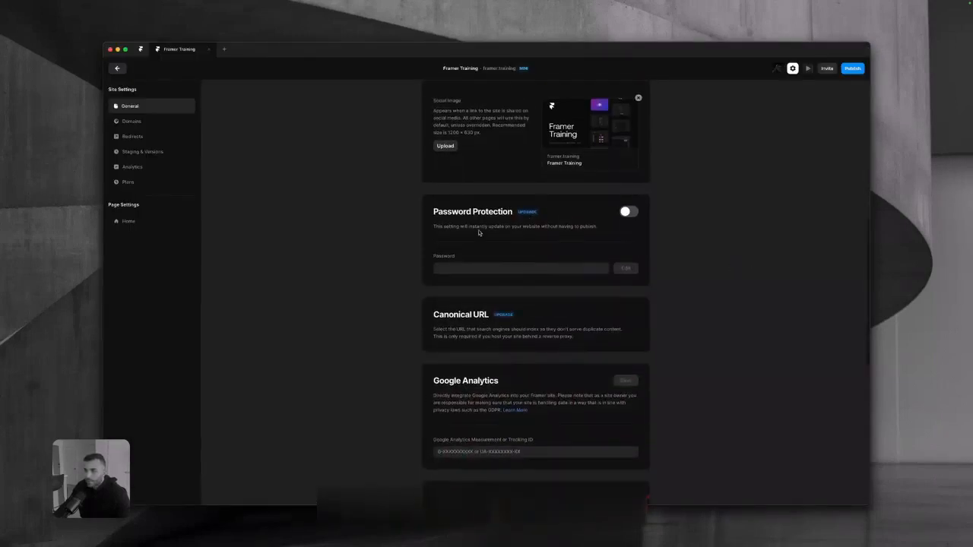
scroll(574, 244, down, 2)
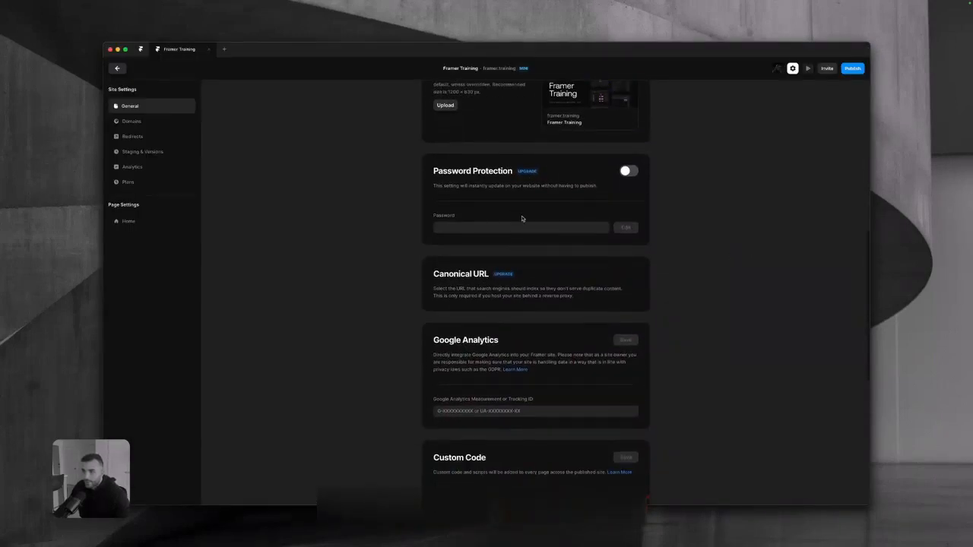
scroll(523, 219, down, 2)
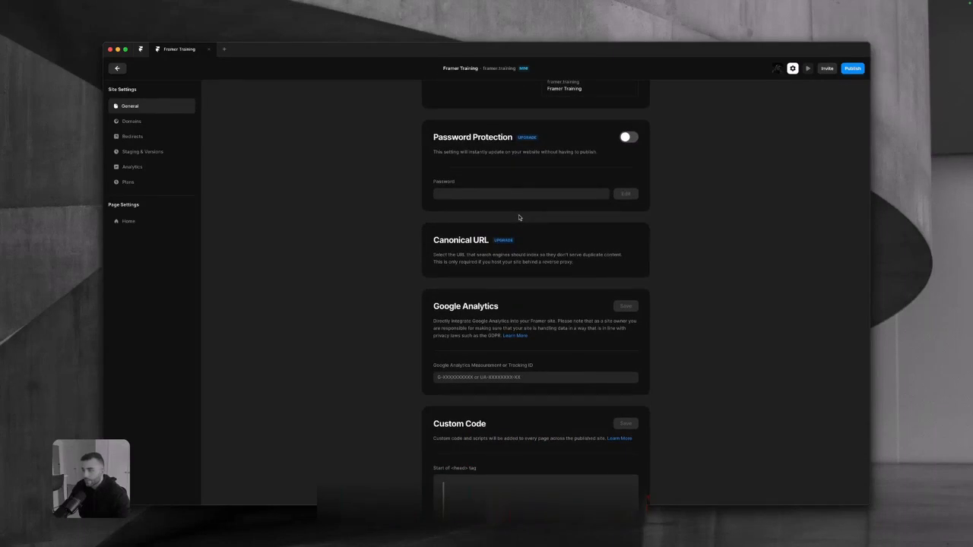
scroll(520, 218, down, 7)
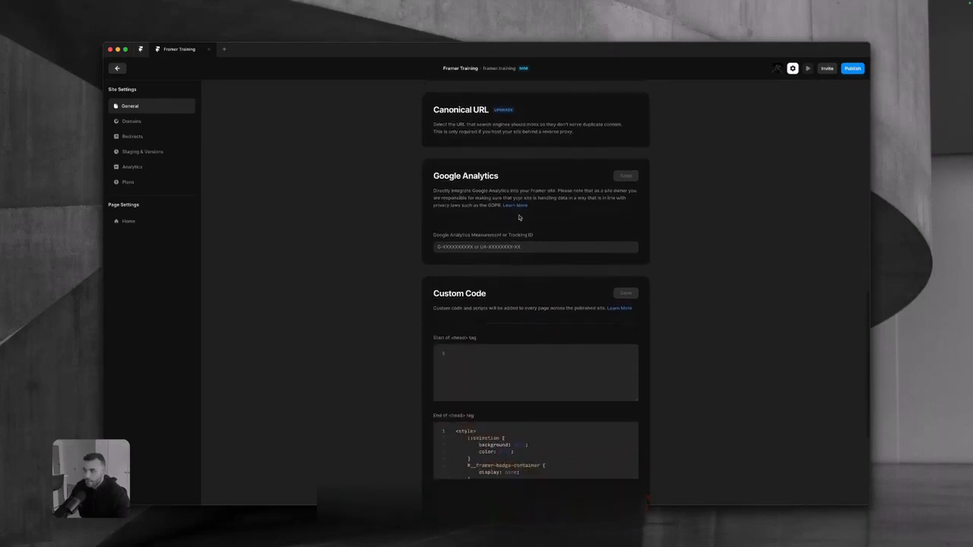
scroll(519, 218, up, 3)
scroll(519, 216, down, 4)
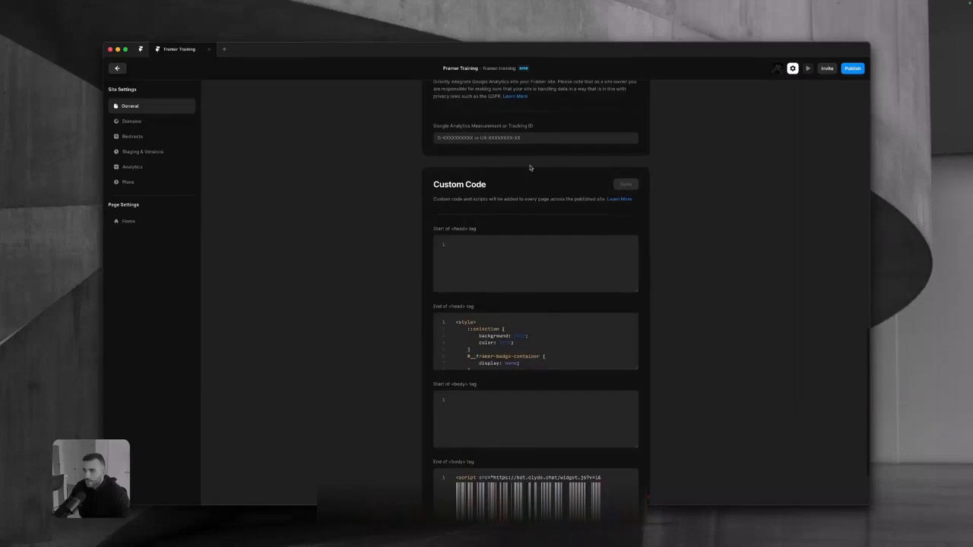
scroll(541, 181, down, 2)
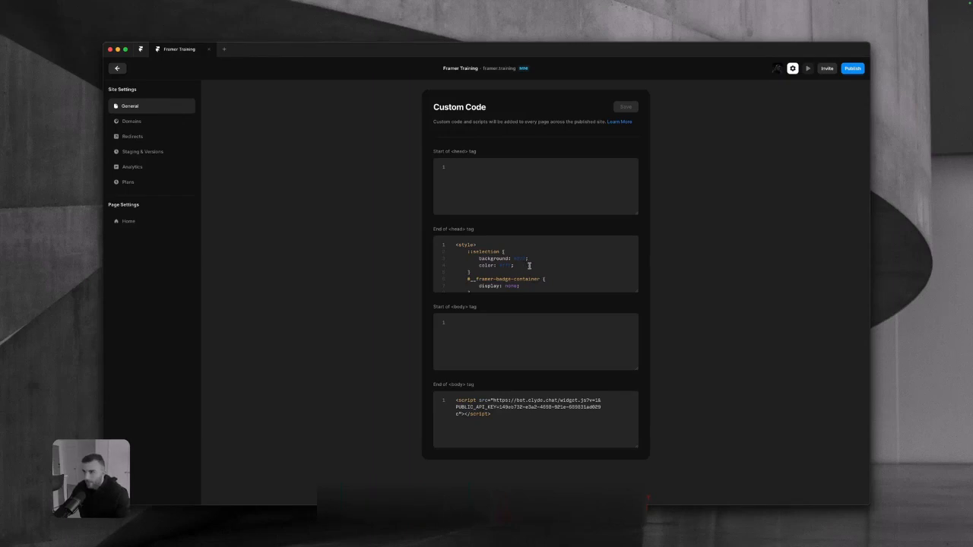
Examine the custom code at the end of the head tag, highlight its ::selection rule and view the end-of-body script
scroll(535, 262, down, 2)
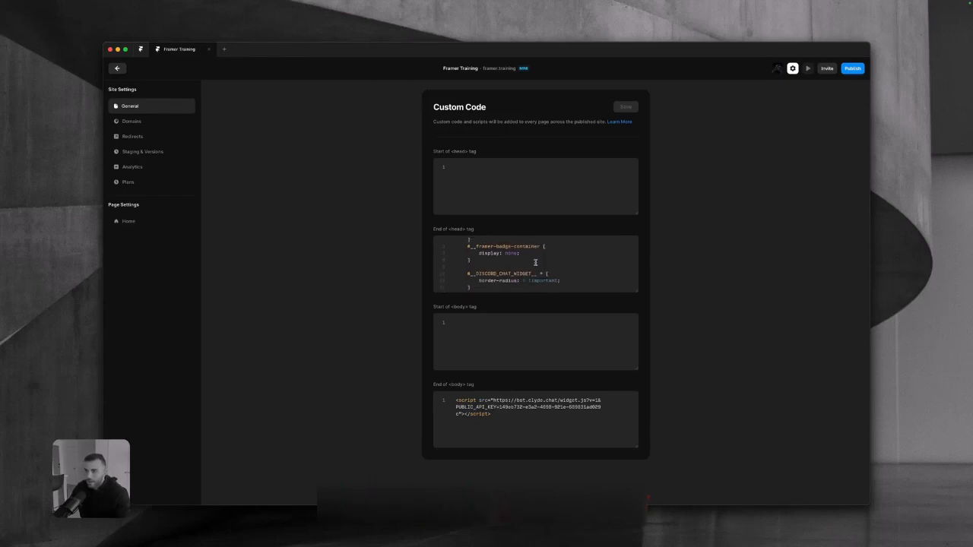
scroll(535, 262, up, 2)
drag(473, 281, 467, 263)
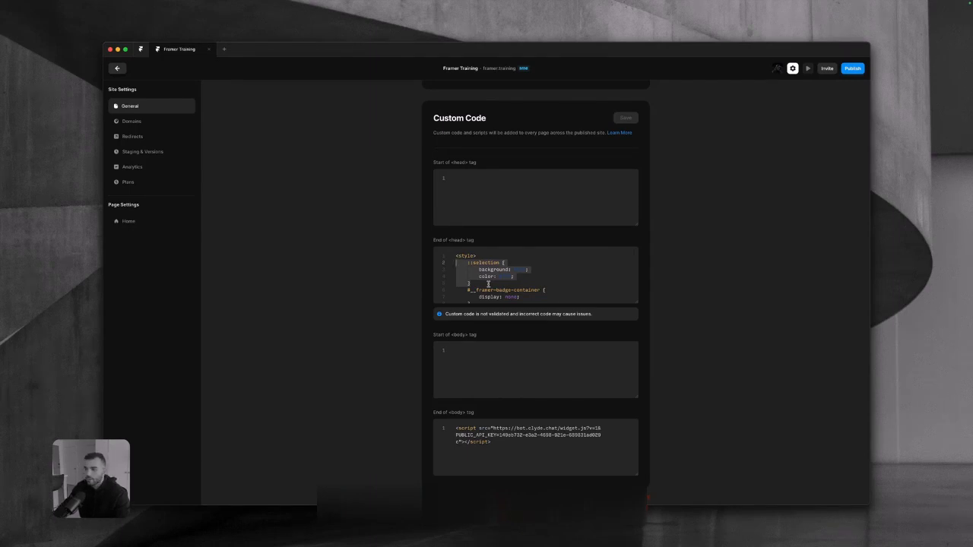
click(488, 283)
scroll(660, 335, down, 1)
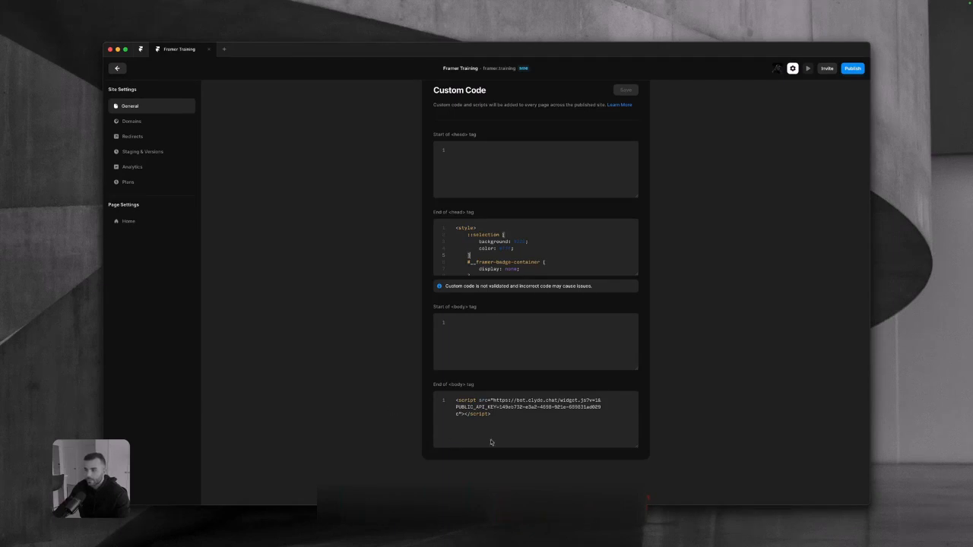
Review the Domains, Redirects and Staging & Versions sections of the site settings
scroll(411, 403, up, 15)
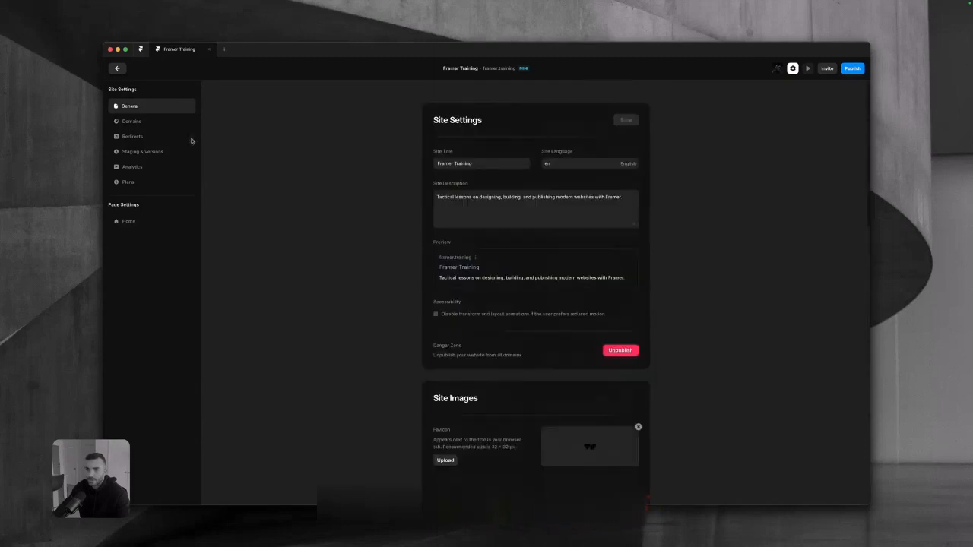
click(131, 121)
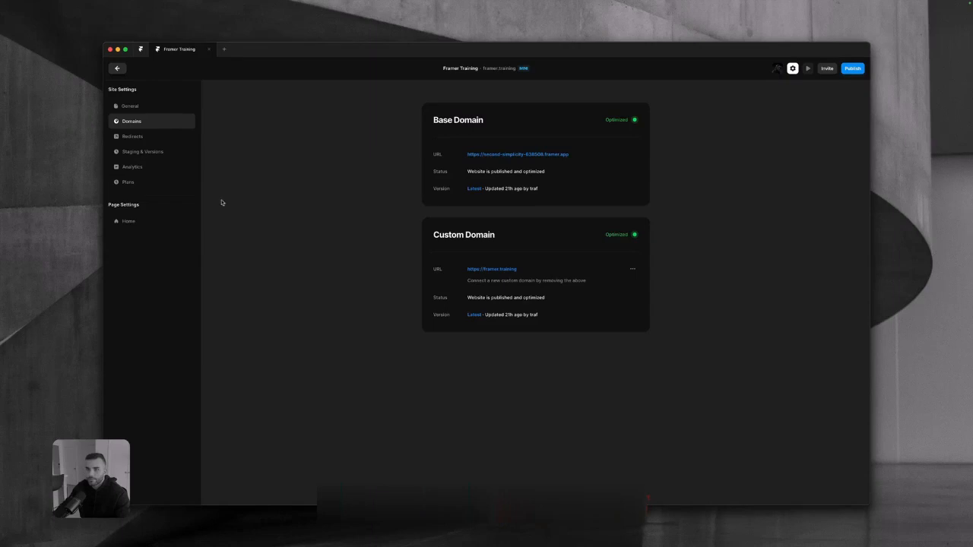
click(149, 140)
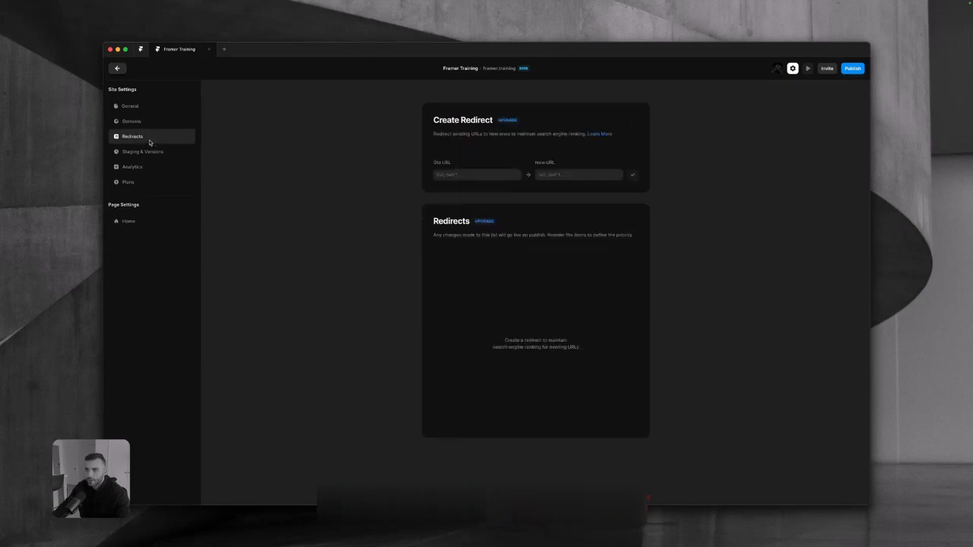
click(148, 153)
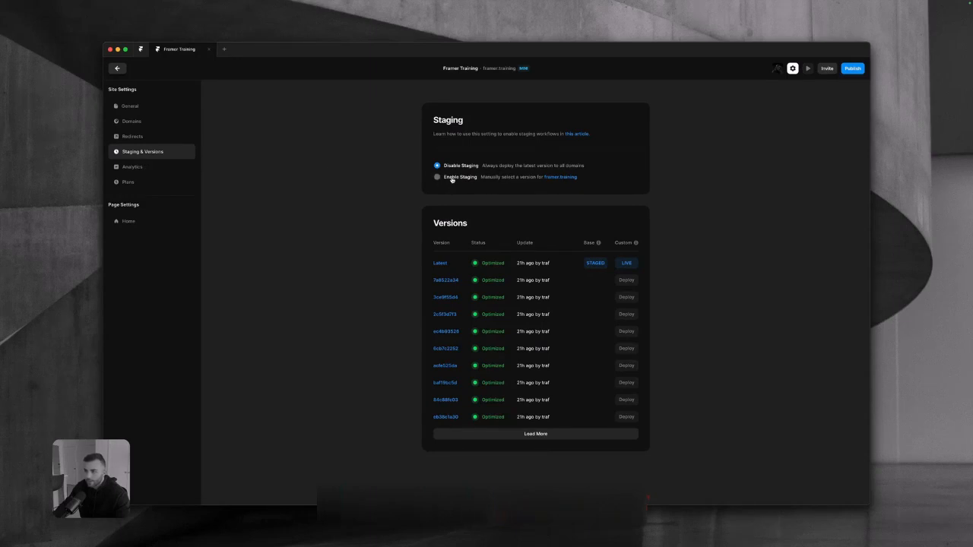
Enable staging for the custom domain to check the publish options, and disable it again
click(451, 179)
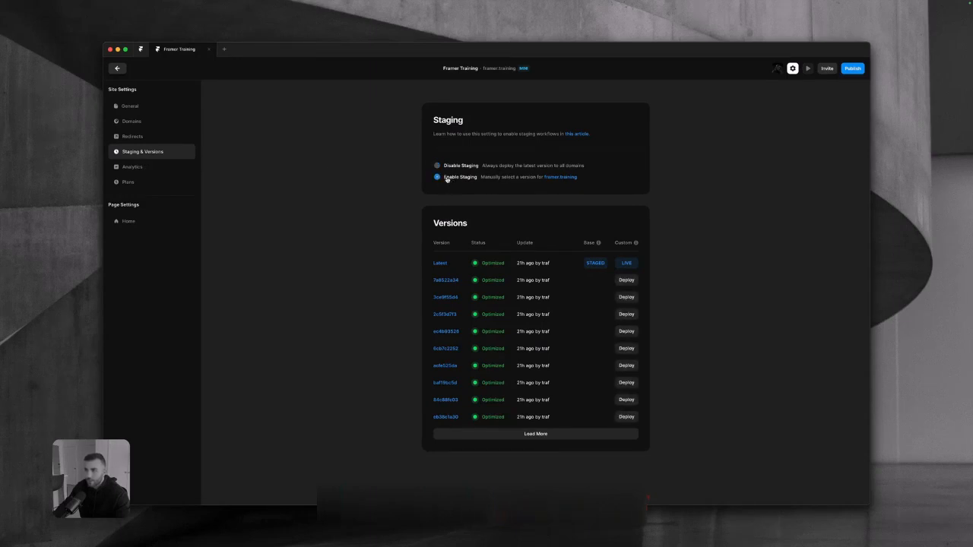
click(848, 73)
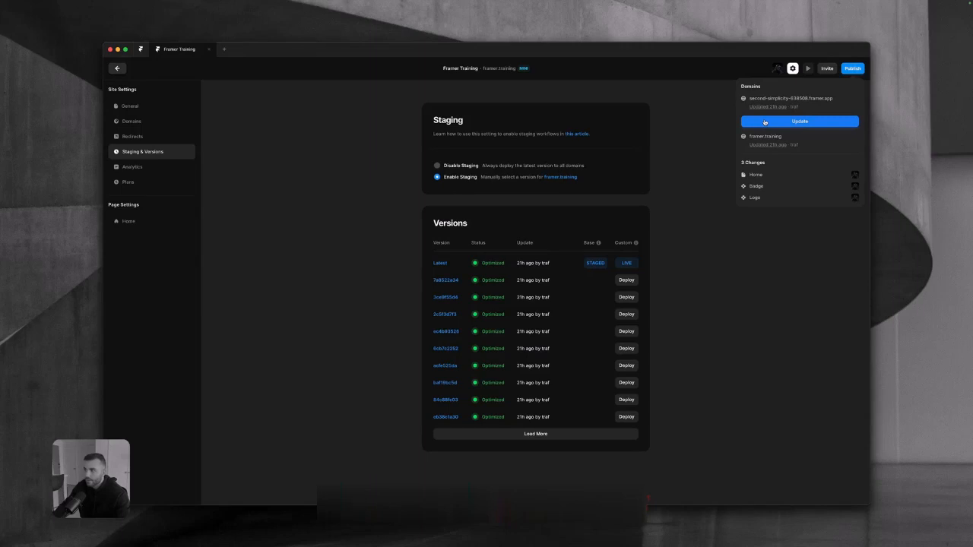
click(468, 169)
click(463, 168)
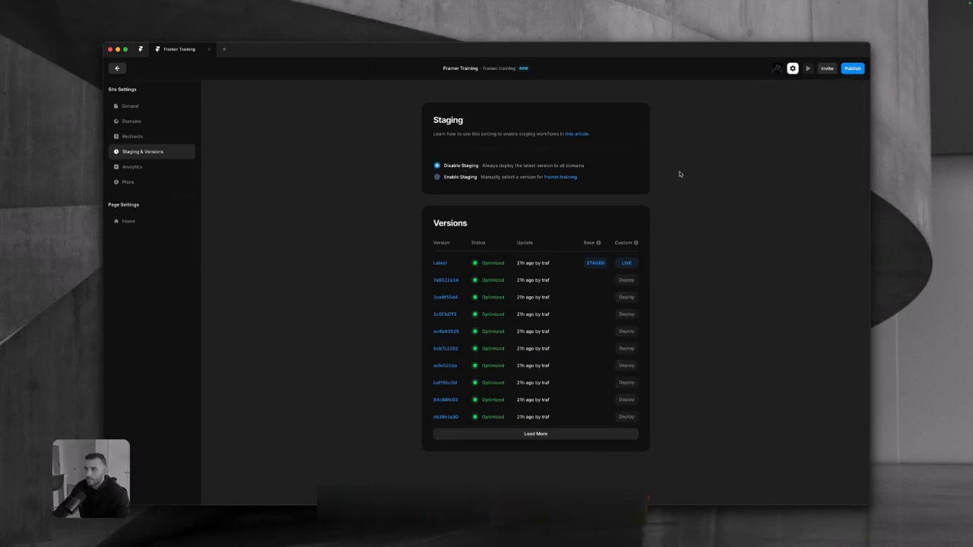
Review the site's analytics, the available site plans and the Home page settings
click(133, 167)
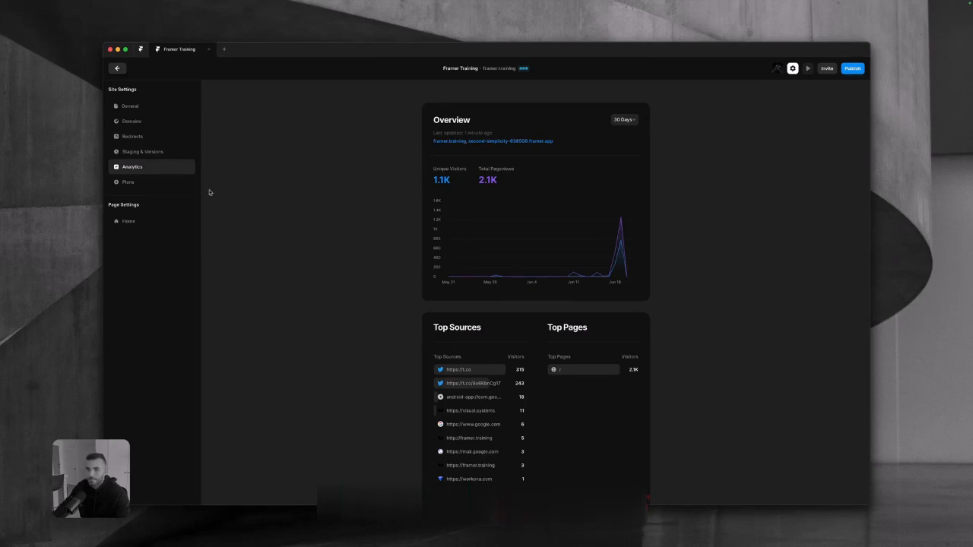
click(152, 182)
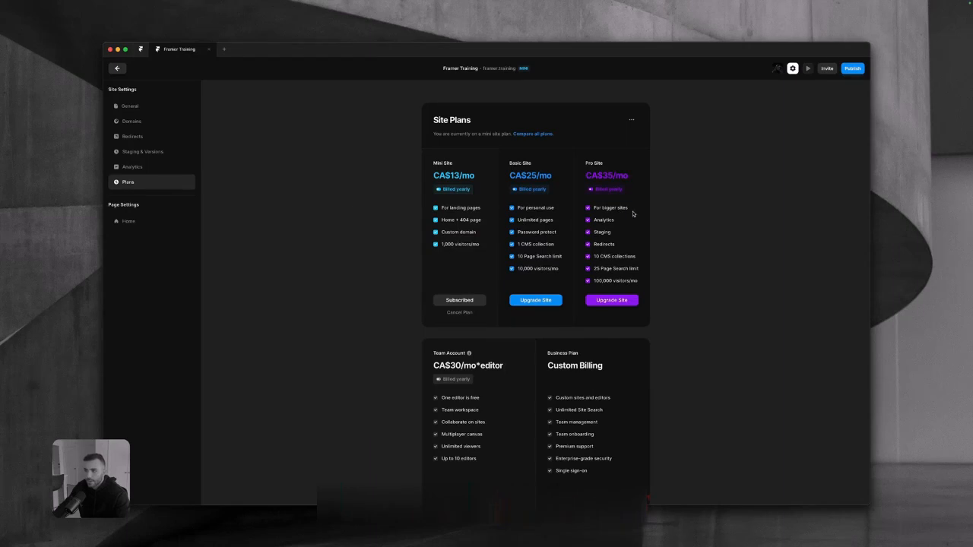
click(129, 221)
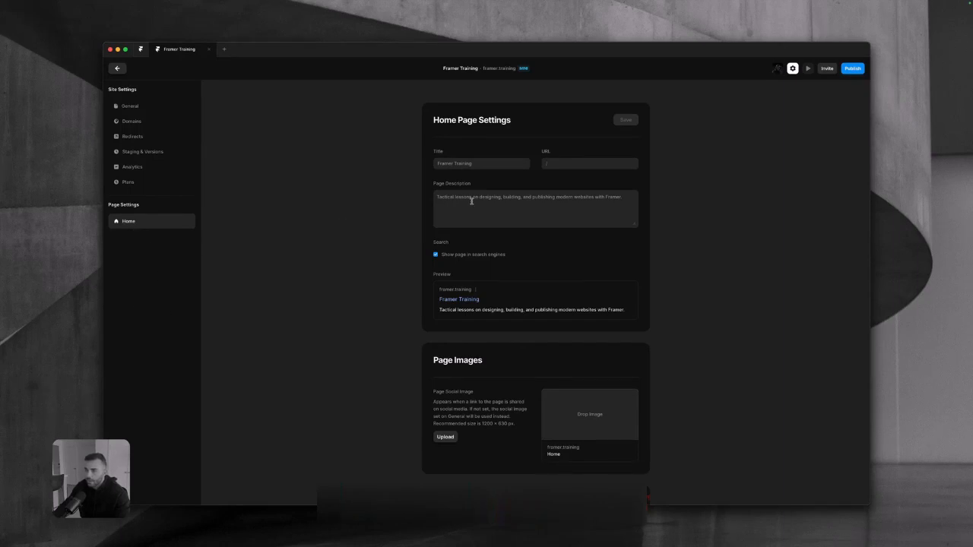
scroll(472, 199, down, 5)
scroll(523, 266, down, 4)
scroll(373, 276, up, 9)
Return to the general site settings, leave them and view the upper part of the Home page on the canvas
click(187, 108)
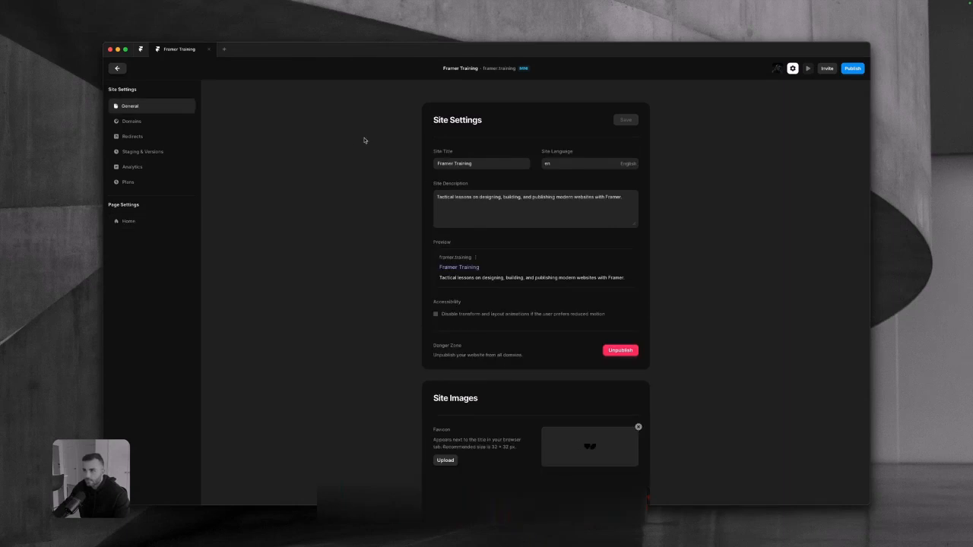
key(Escape)
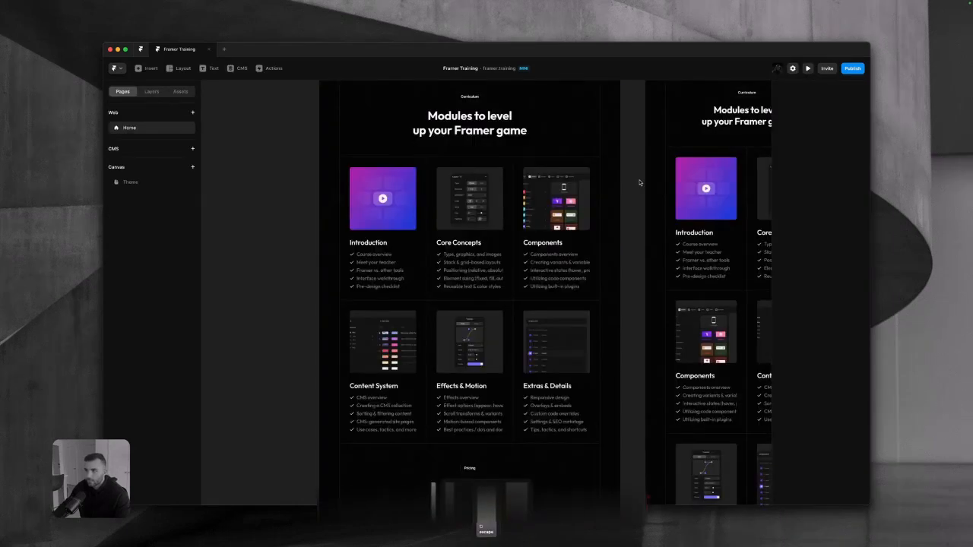
scroll(640, 183, up, 6)
scroll(640, 183, down, 3)
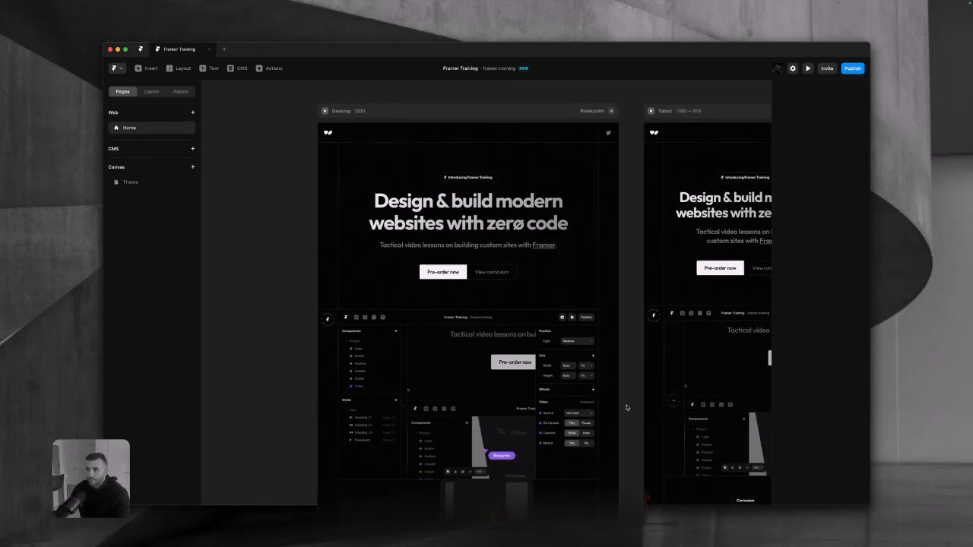
Create a new project and assign it to the All folder of the first team listed
click(224, 49)
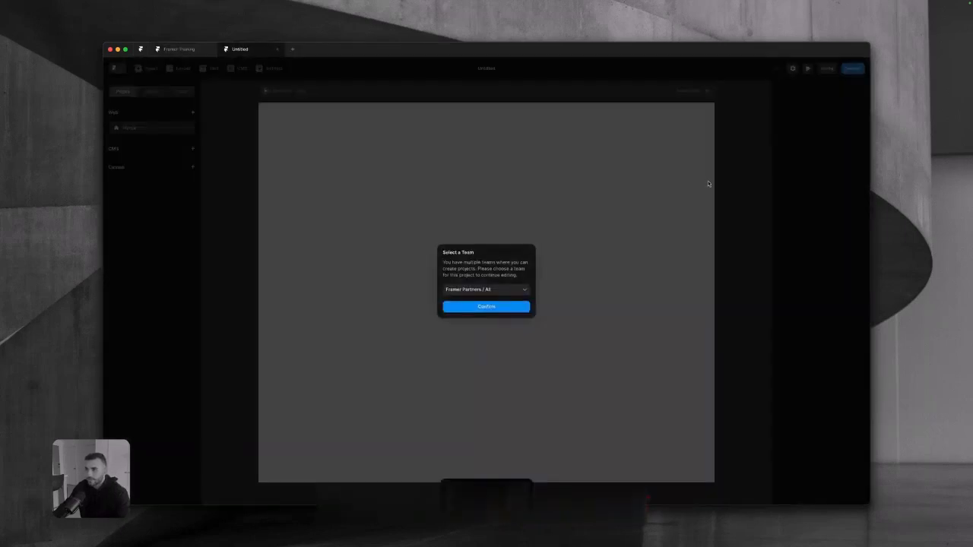
click(483, 290)
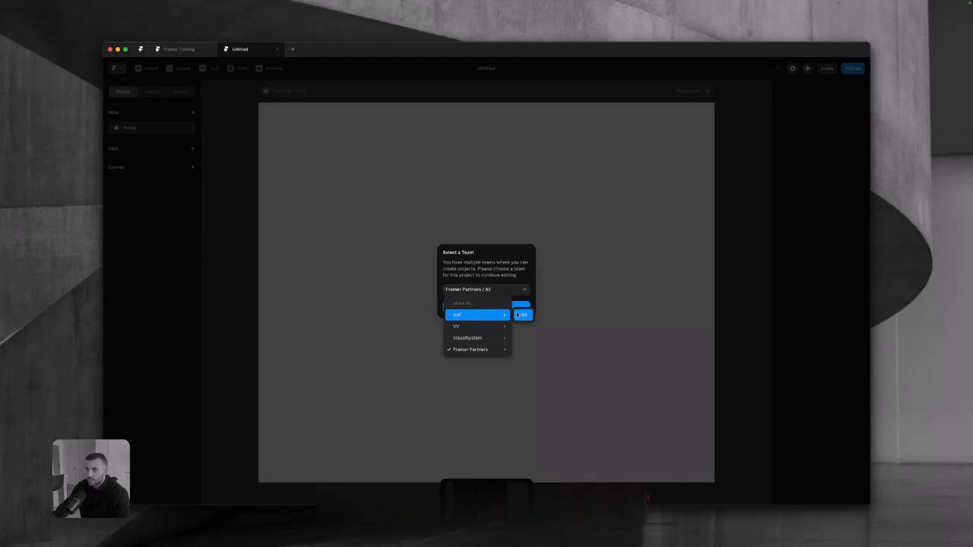
click(521, 315)
click(524, 307)
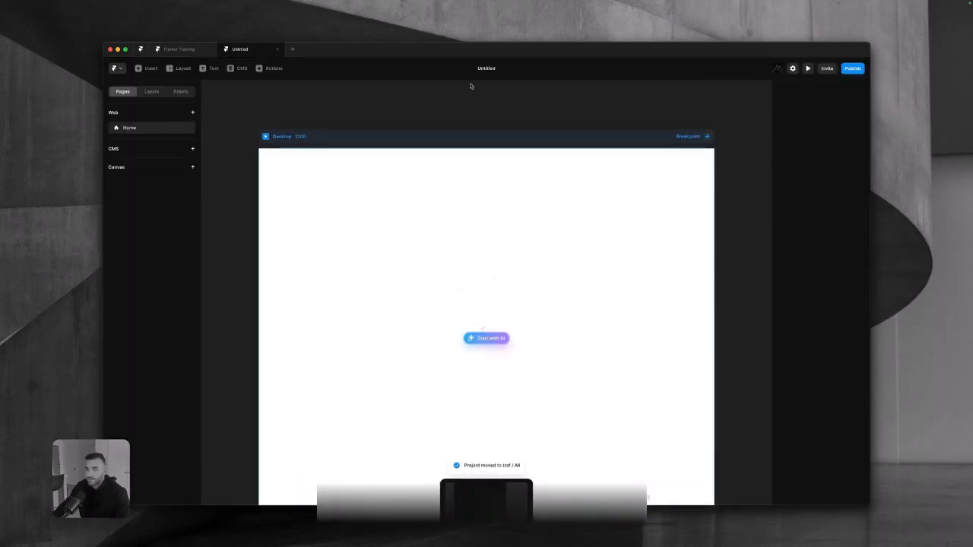
Draw a trial frame in the middle of the blank Desktop page and delete it
click(281, 136)
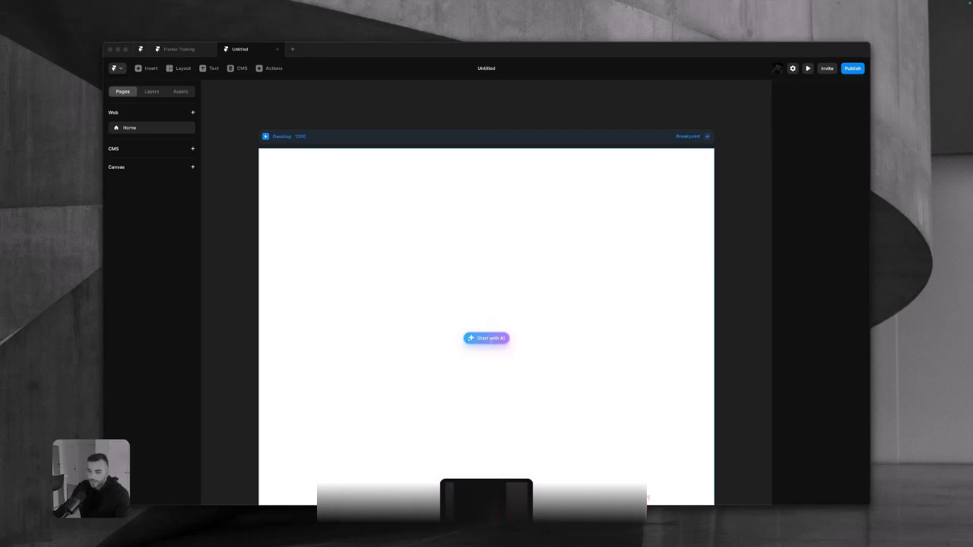
click(751, 402)
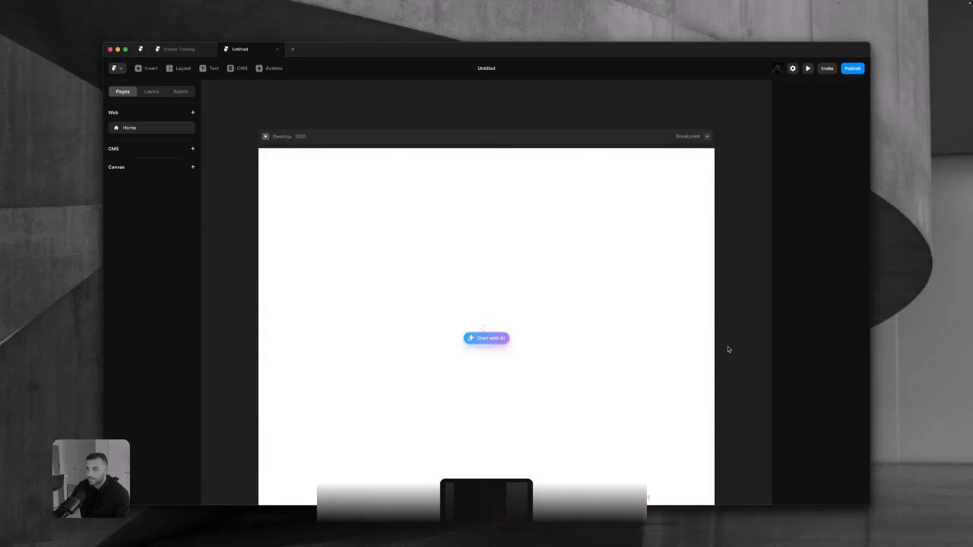
scroll(728, 350, down, 1)
scroll(728, 349, down, 1)
scroll(728, 350, up, 2)
key(f)
drag(450, 285, 537, 332)
key(Delete)
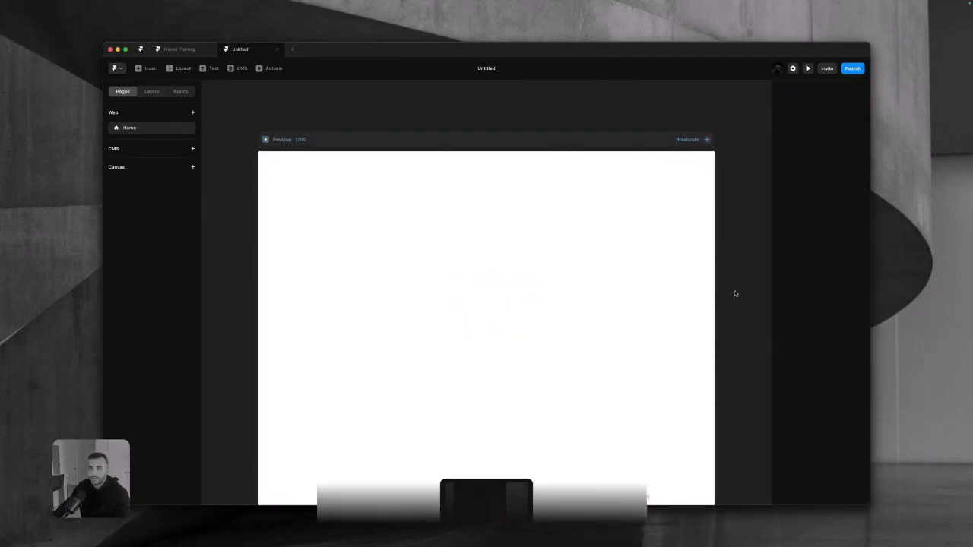